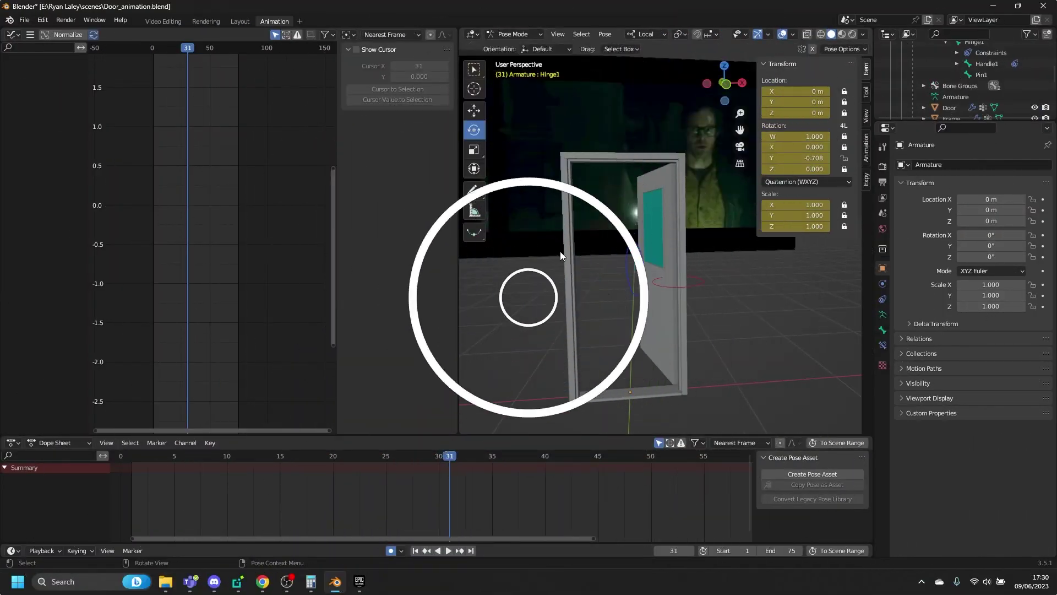
Play and scrub the door armature's animation from several viewing angles to examine how the door opens.
left_click_drag(565, 260, 570, 252)
middle_click_drag(570, 252, 561, 254)
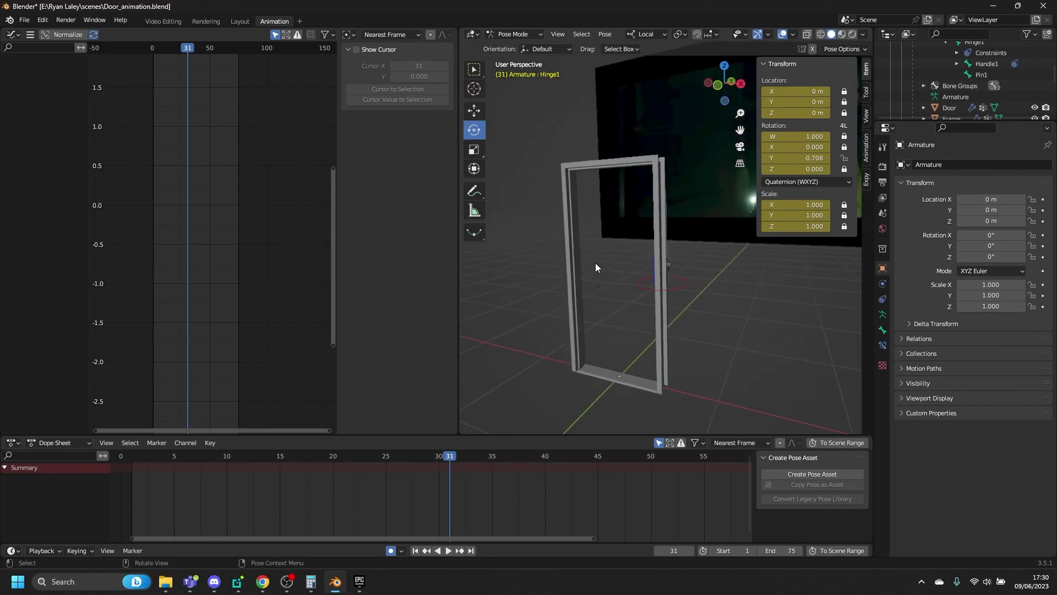
left_click(141, 454)
key("space")
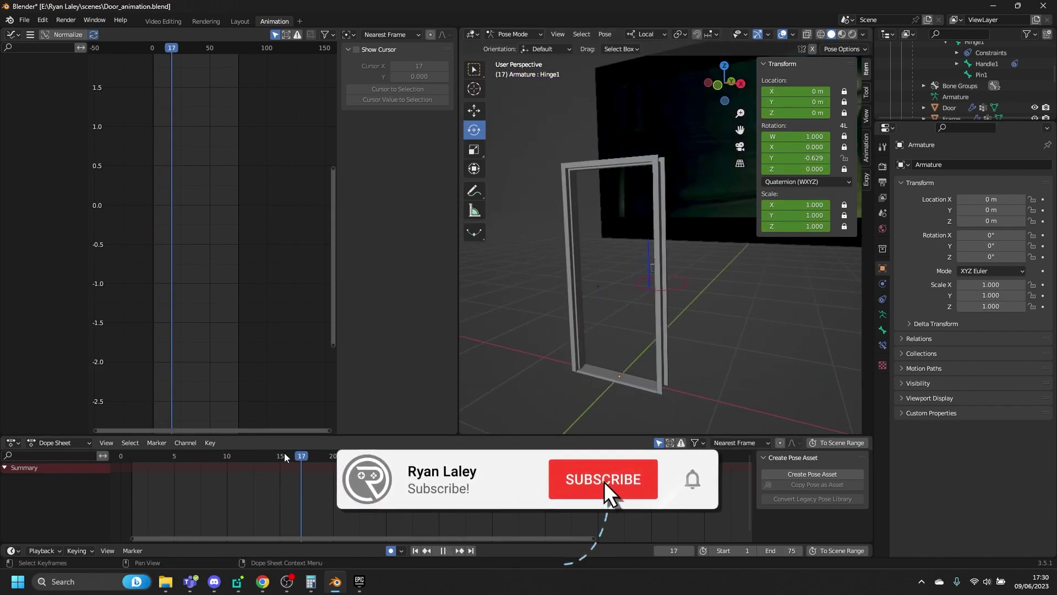
left_click_drag(143, 447, 242, 442)
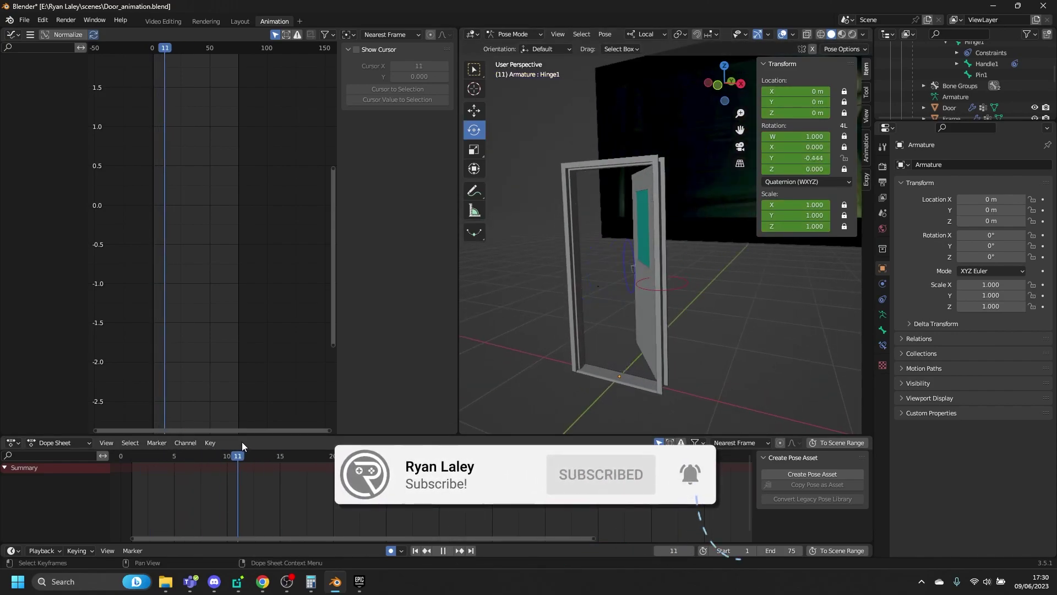
scroll(583, 335, "up", 2)
middle_click_drag(557, 343, 599, 287)
scroll(601, 287, "down", 2)
middle_click_drag(665, 261, 660, 297, "shift")
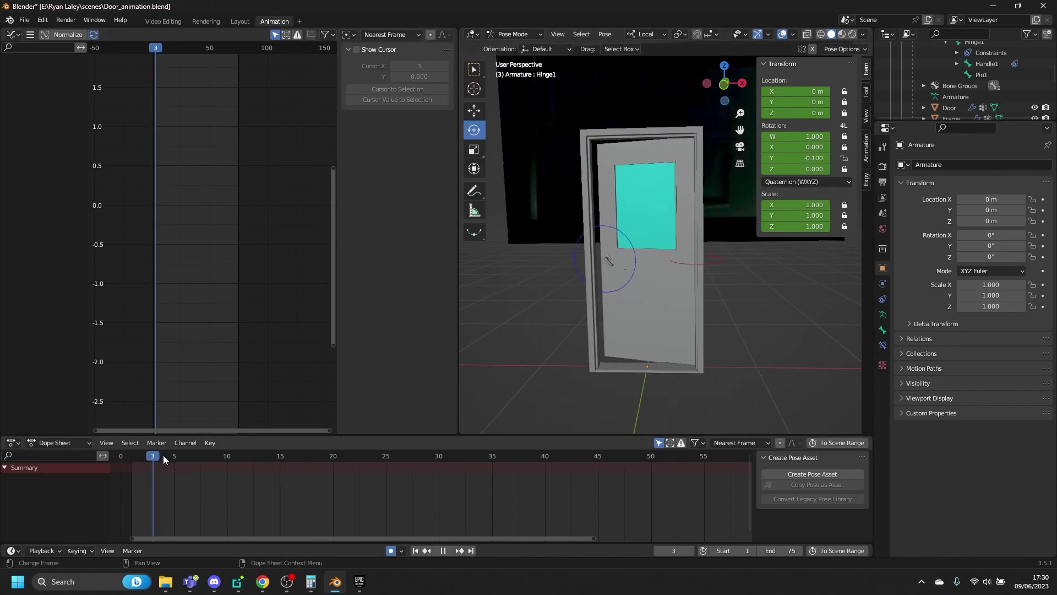
key("space")
left_click_drag(308, 448, 141, 460)
key("space")
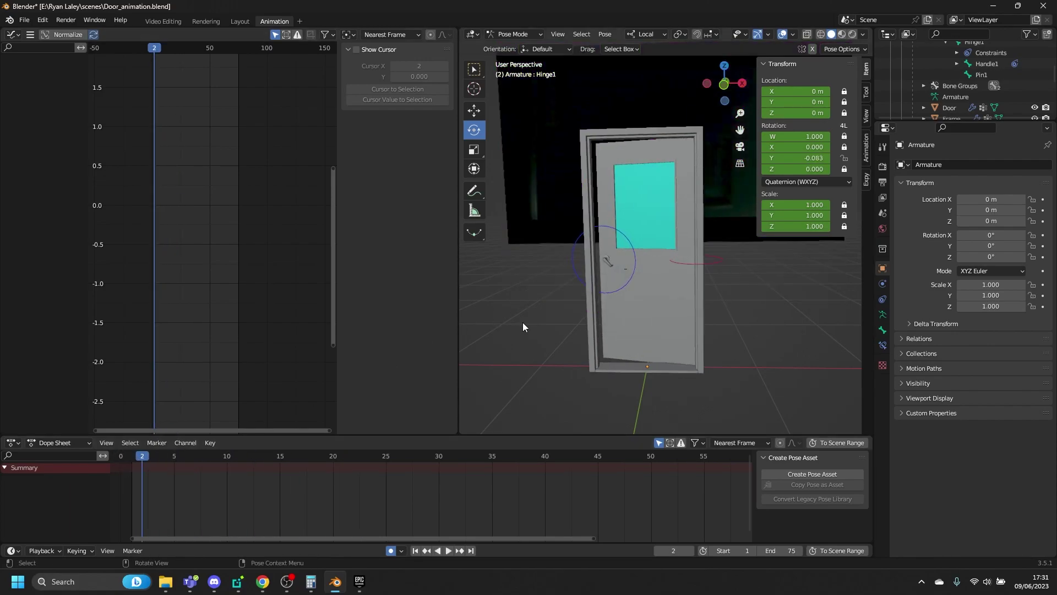
scroll(587, 304, "up", 3)
middle_click_drag(629, 298, 618, 312)
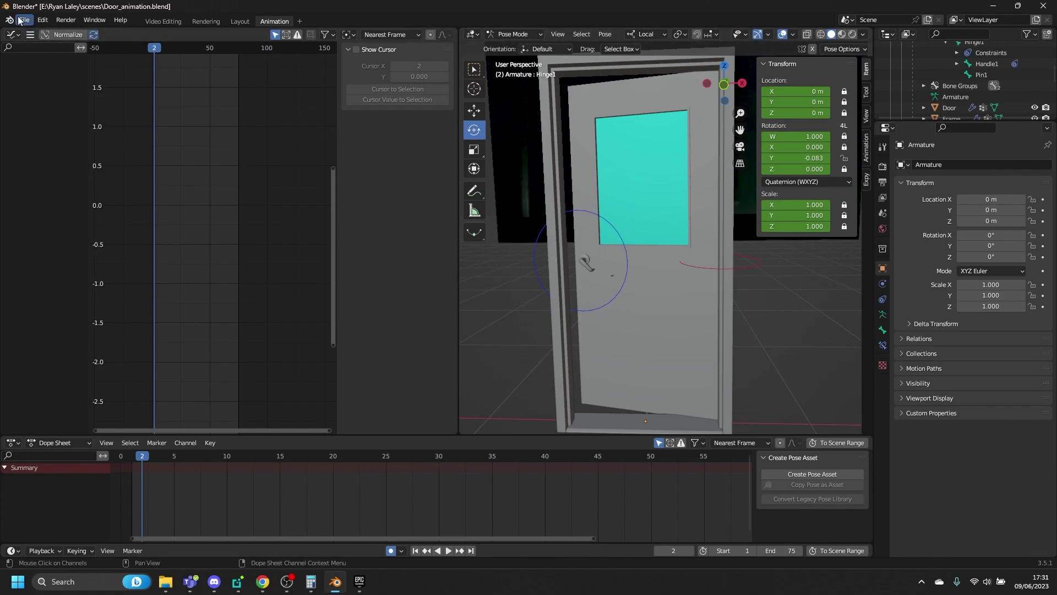
middle_click_drag(600, 216, 619, 193)
key("r")
key("Escape")
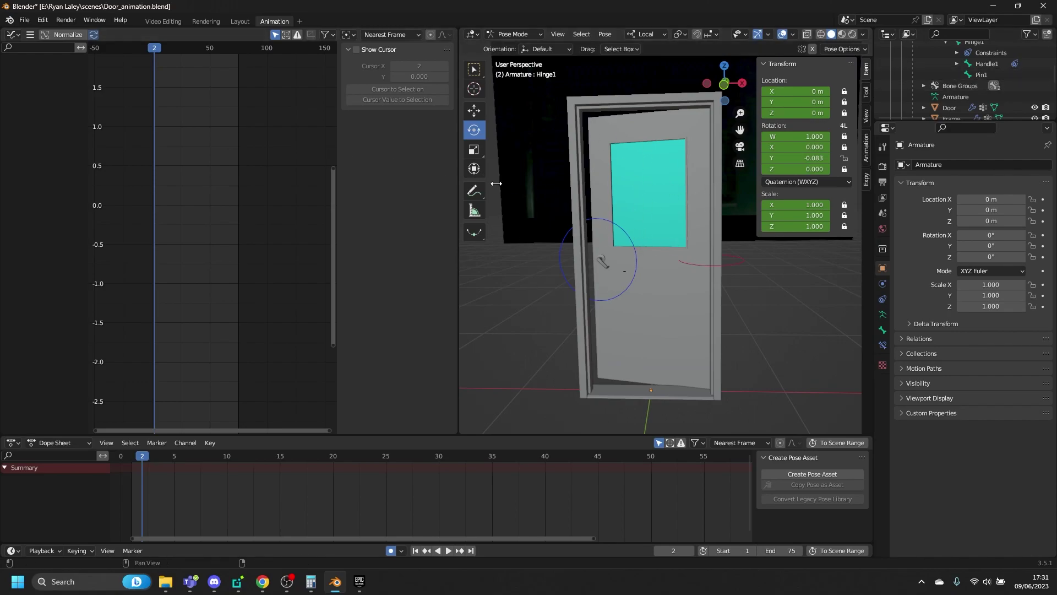
Start an FBX export and limit the exported object types to Armature and Mesh.
left_click(24, 19)
mouse_move(40, 180)
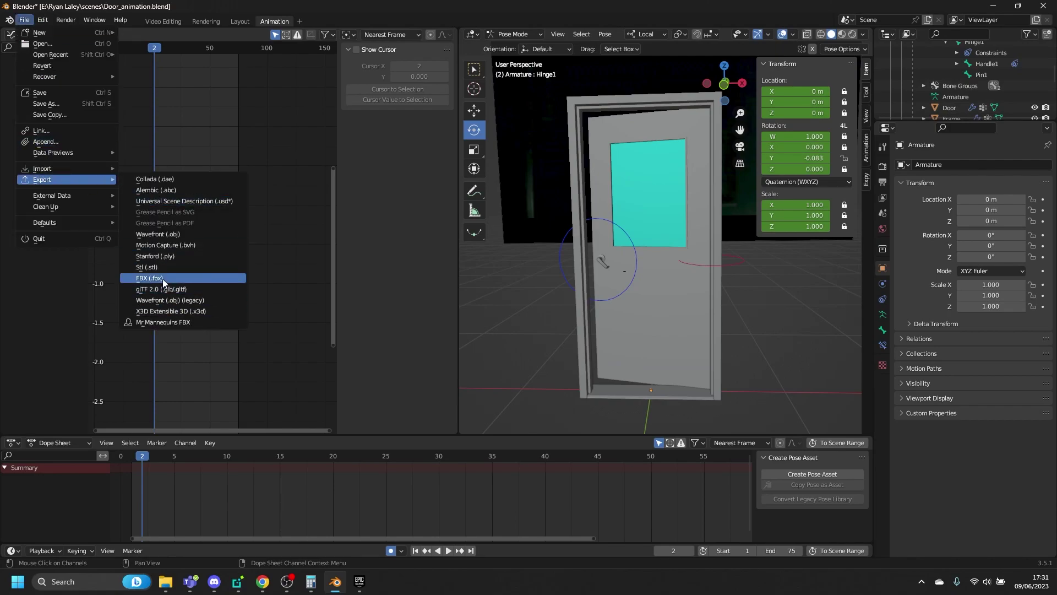
left_click(163, 279)
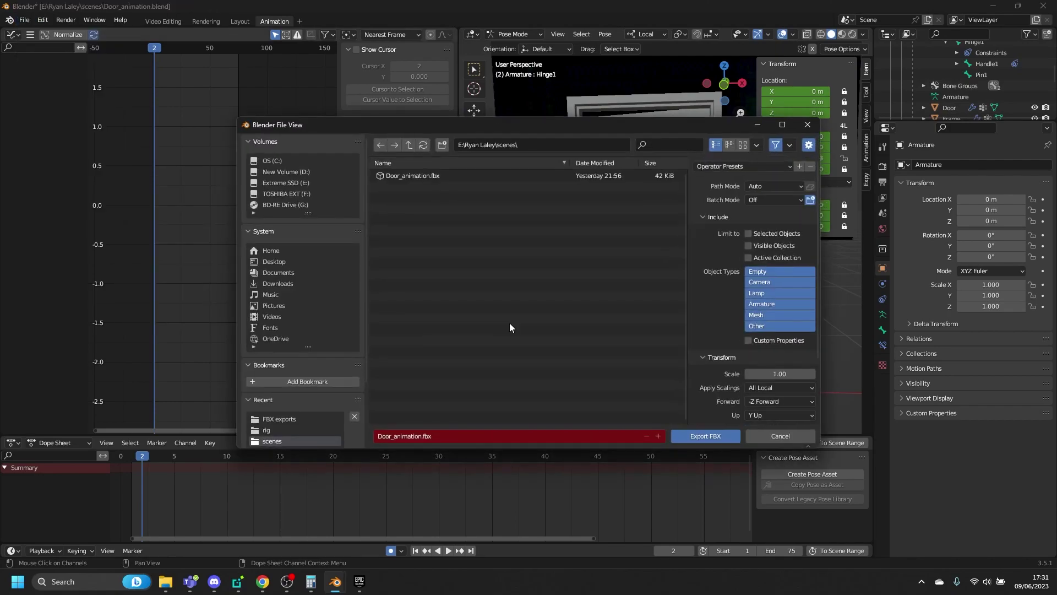
left_click(770, 272)
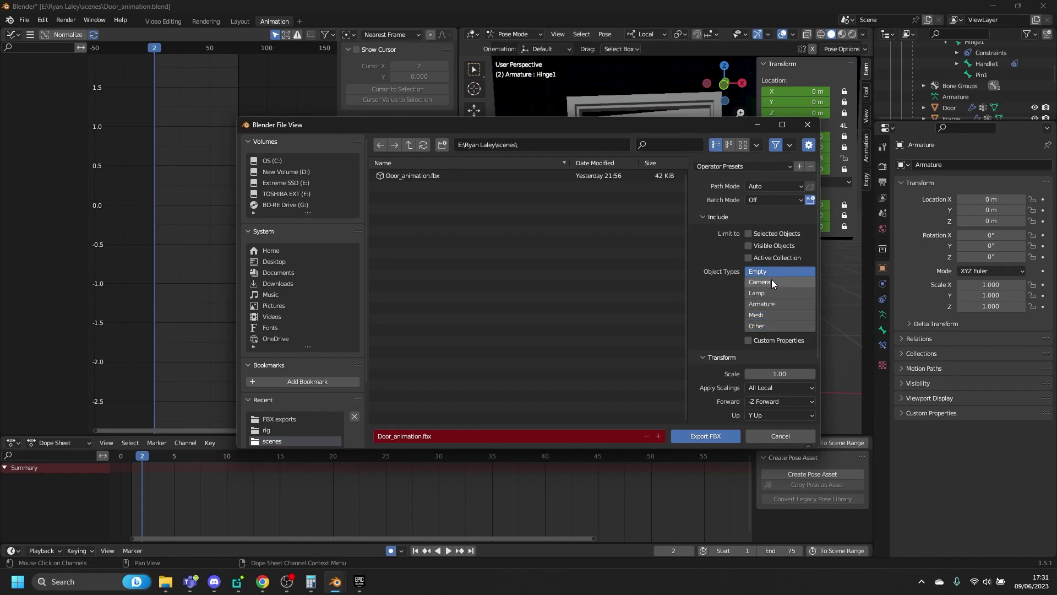
left_click(767, 305)
left_click(767, 314, "shift")
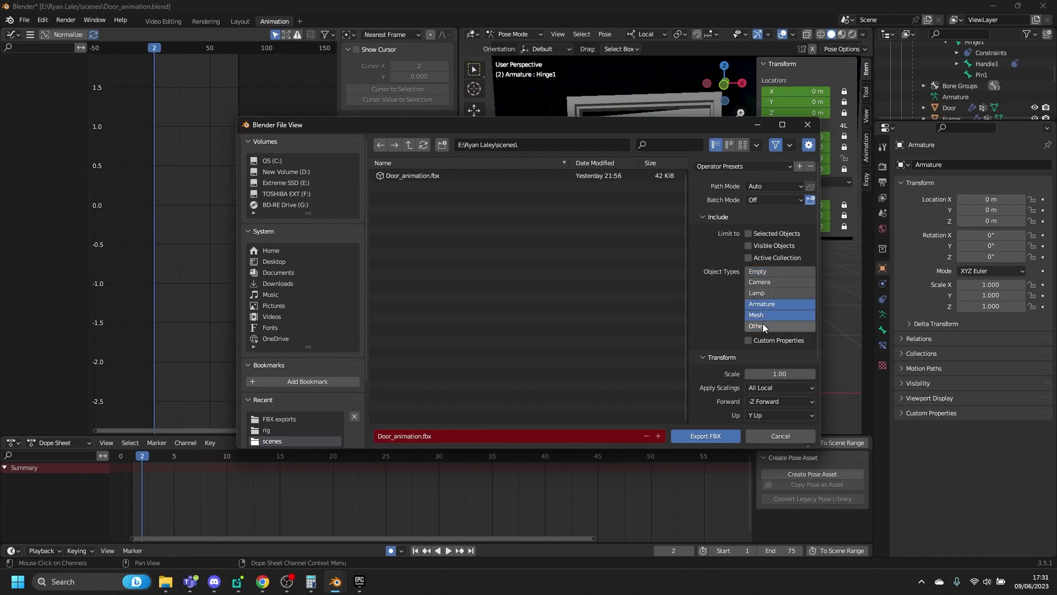
Set the FBX export to X Forward and Z Up, enable Apply Transform, disable Bake Animation, and expand the armature options.
scroll(714, 322, "down", 5)
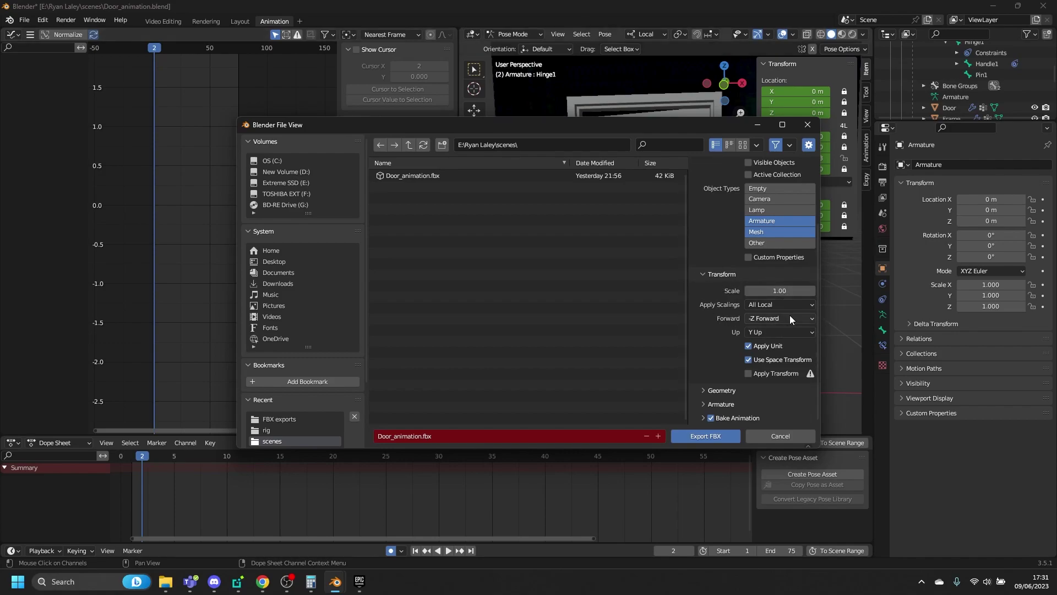
left_click(774, 315)
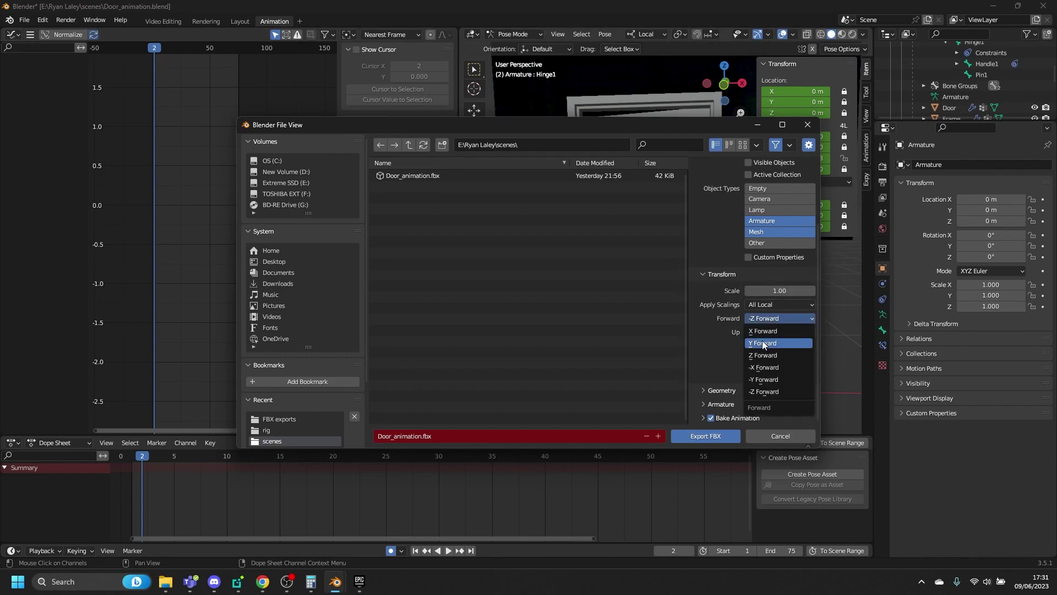
left_click(762, 339)
left_click(784, 331)
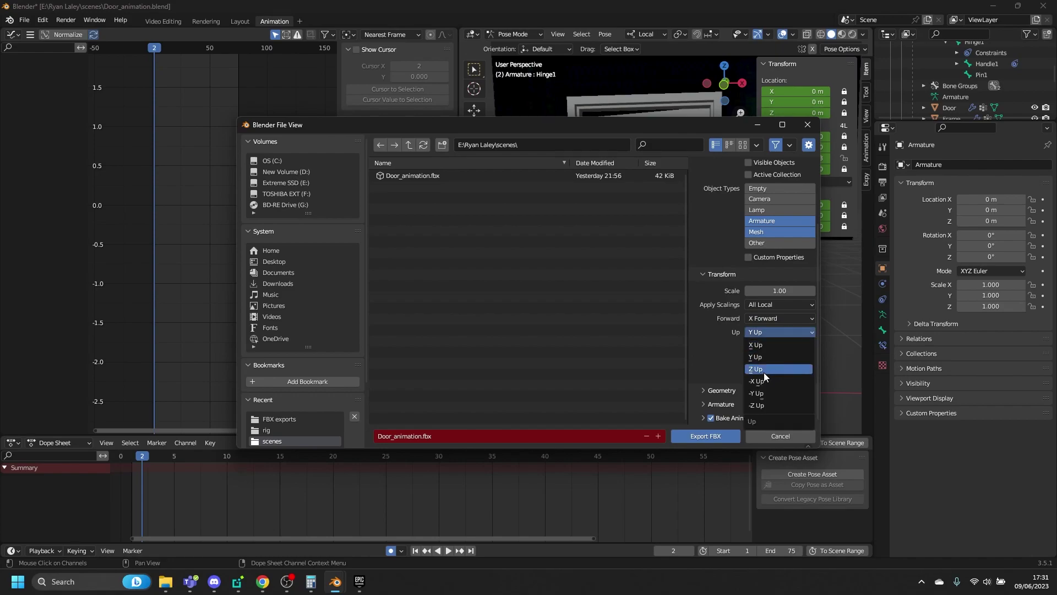
left_click(764, 372)
left_click(750, 373)
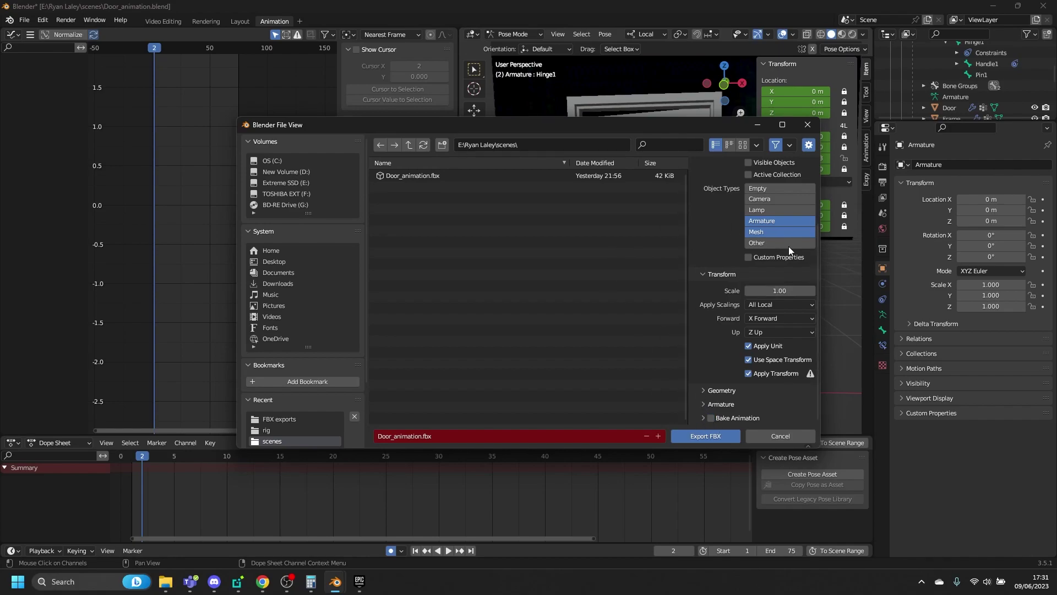
left_click(703, 404)
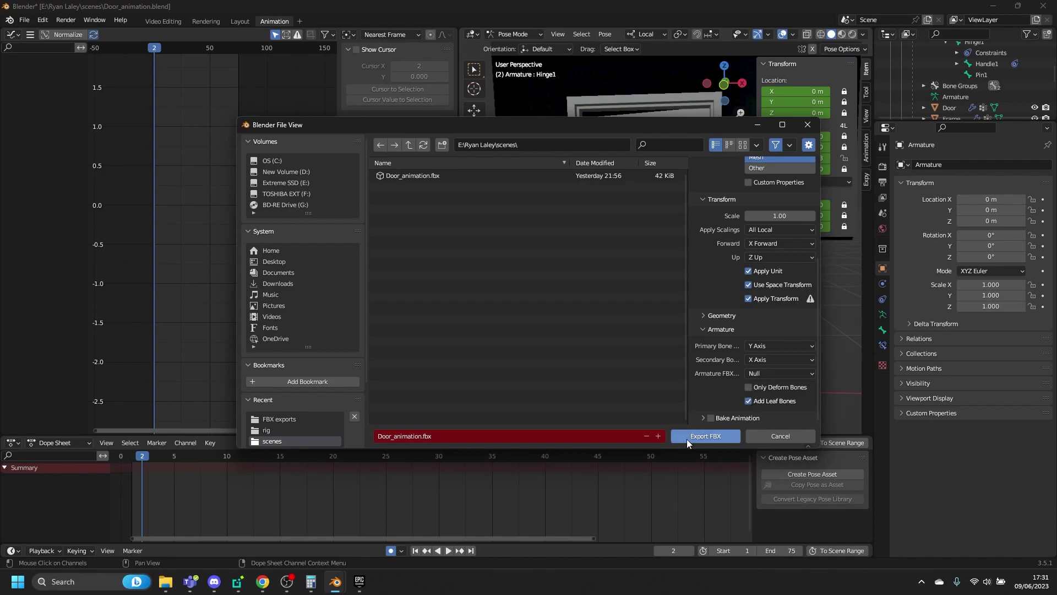
Create a folder named test one level above the scenes folder and open it as the export destination.
left_click(409, 145)
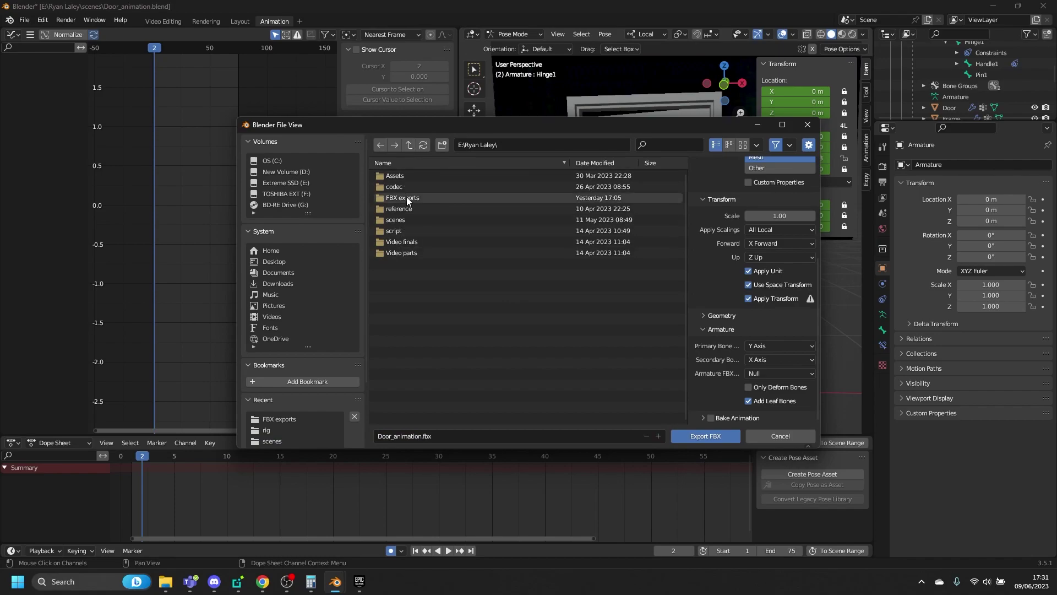
left_click(440, 145)
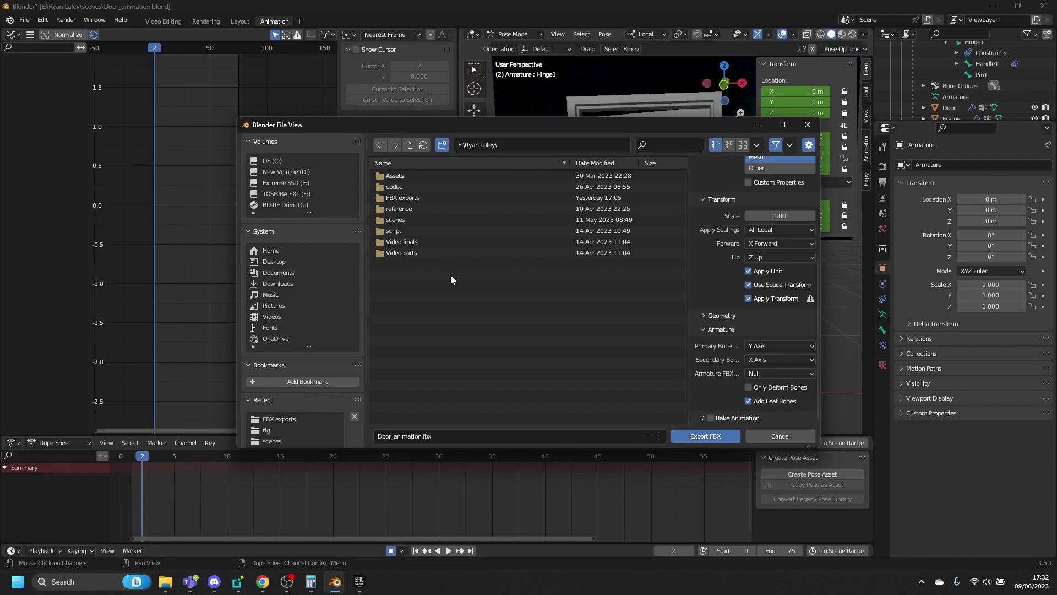
key("i")
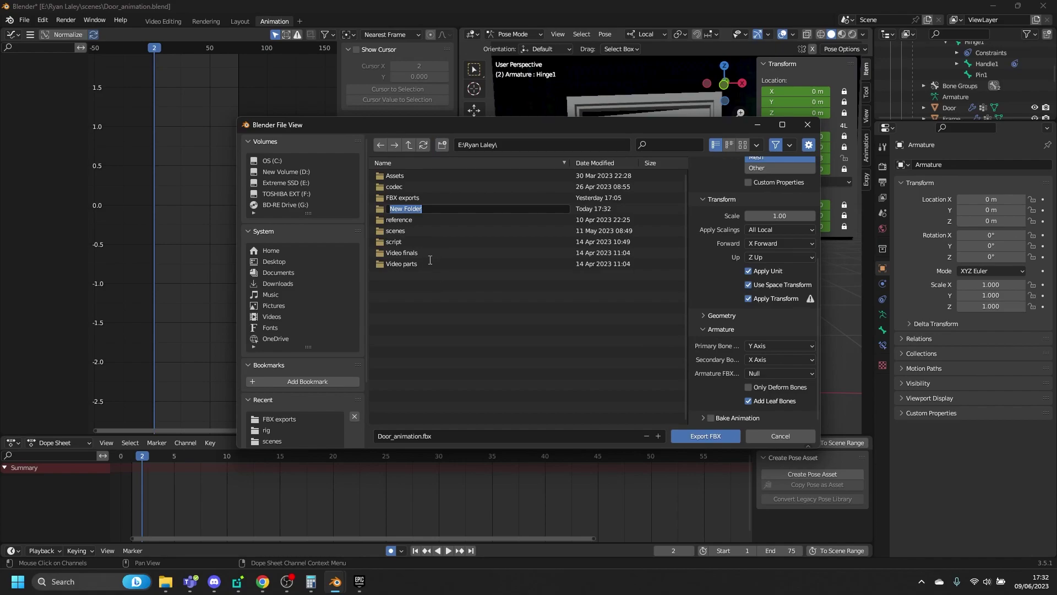
type("test")
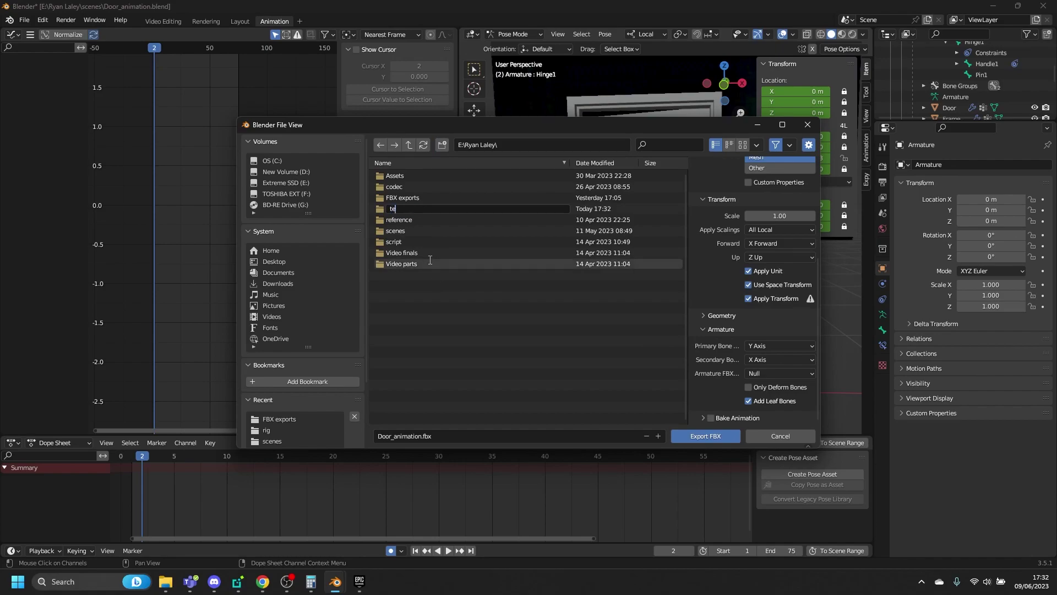
key("Return")
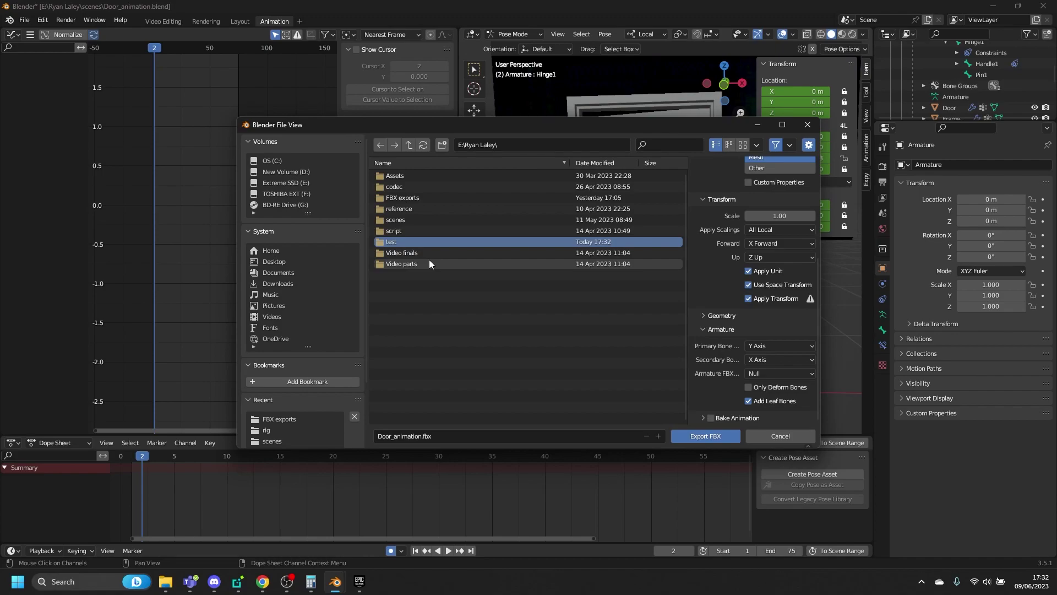
double_click(399, 242)
Name the export file Door_rig.fbx and export the rig to the test folder.
left_click(445, 437)
left_click(420, 436)
left_click_drag(420, 435, 393, 435)
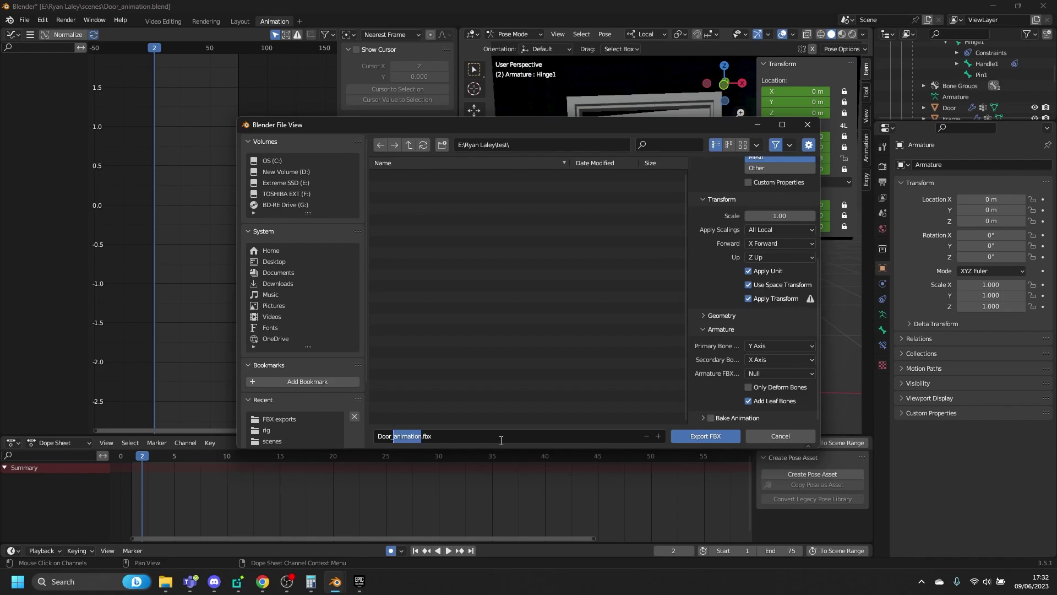
type("rig")
left_click(691, 436)
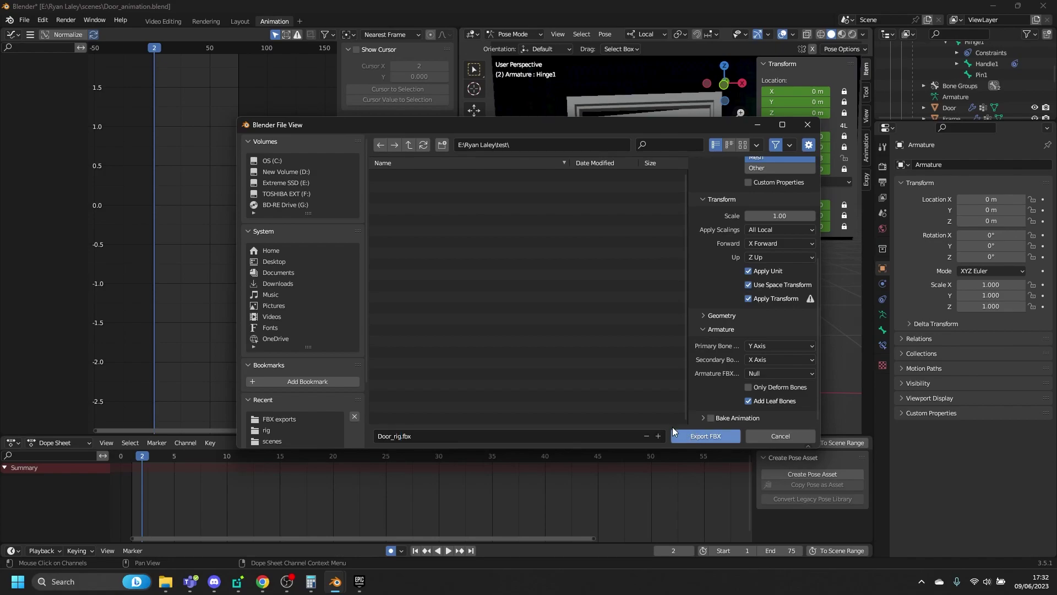
left_click(685, 434)
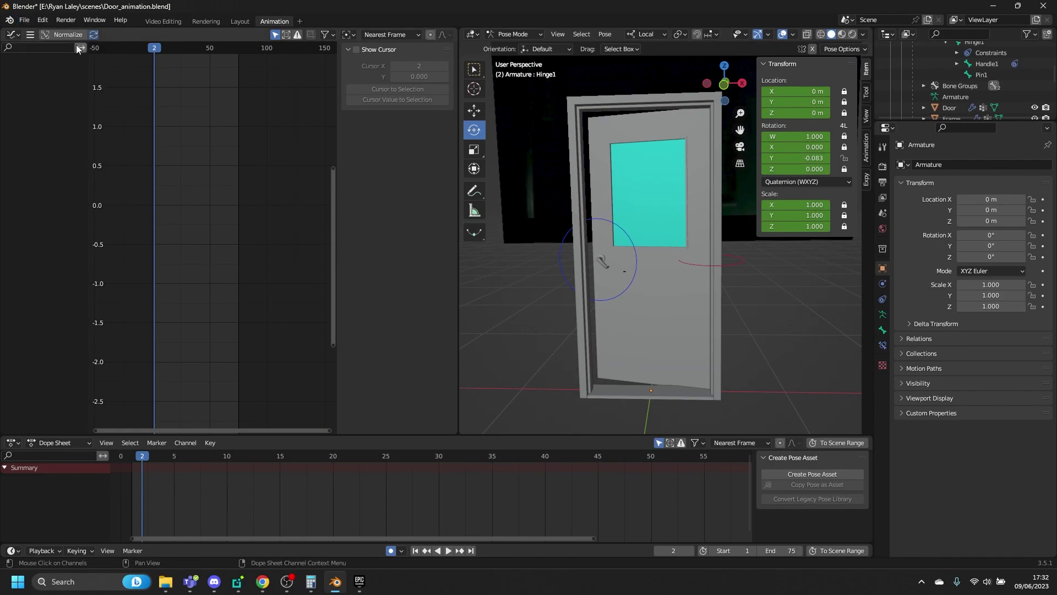
Look up the exported rig file in the test folder on the Extreme SSD (E:) drive in File Explorer, then return to Blender.
left_click(24, 20)
left_click(165, 581)
left_click(88, 413)
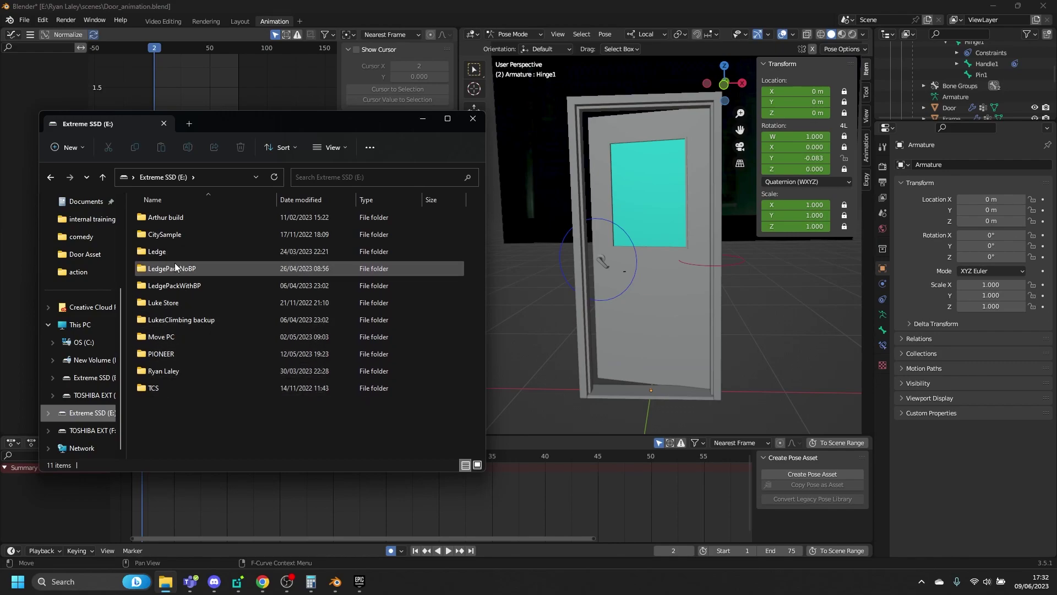
double_click(174, 368)
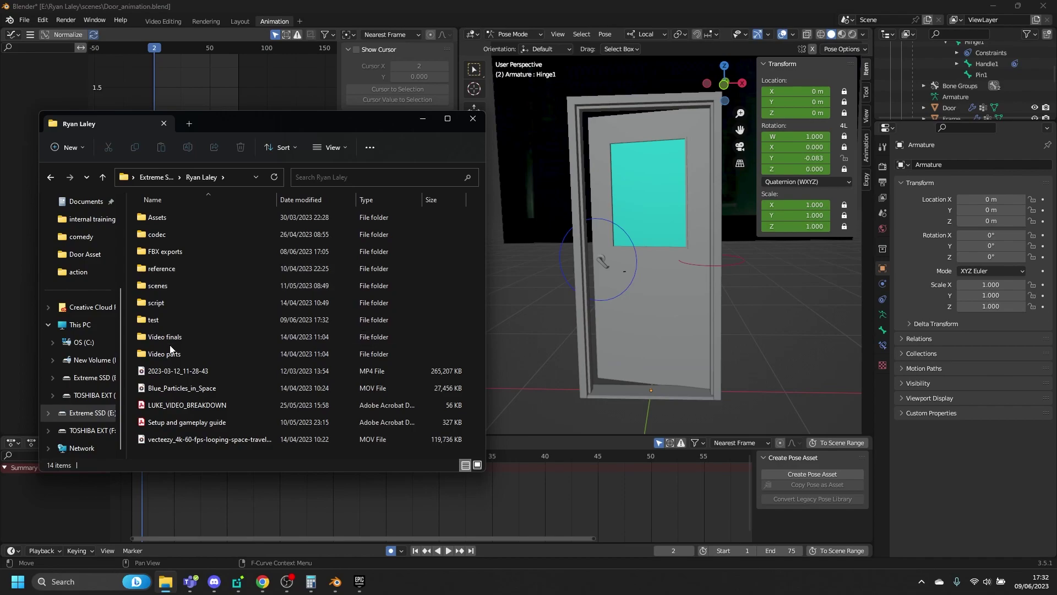
double_click(164, 320)
left_click(147, 218)
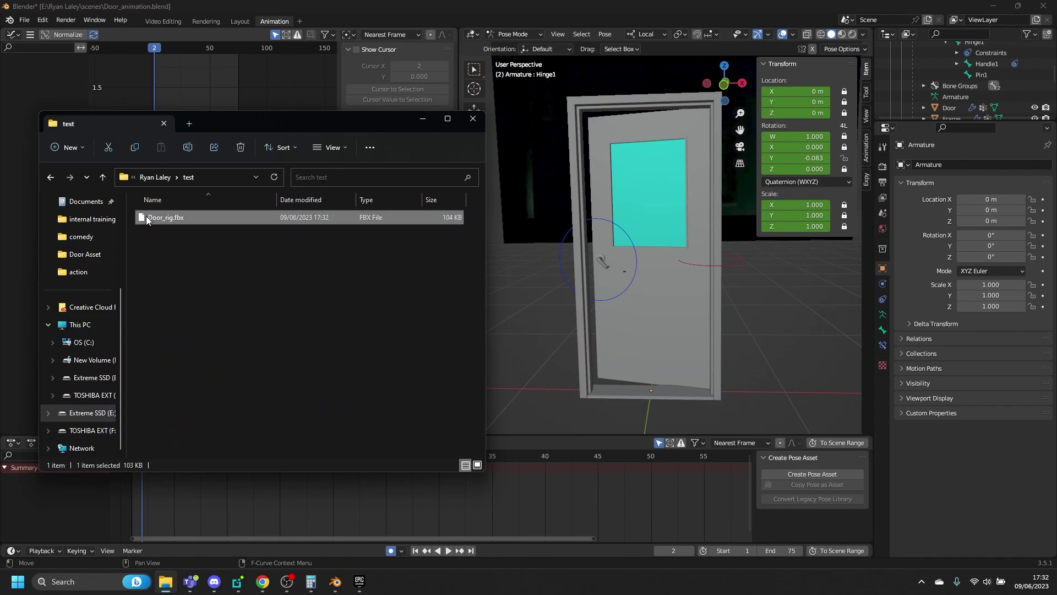
left_click(537, 253)
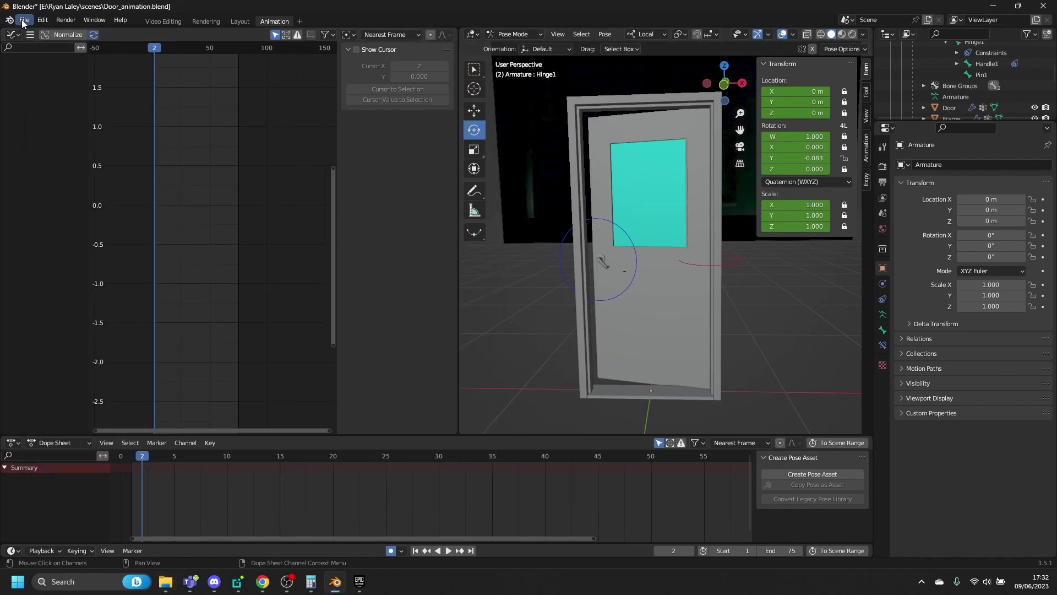
Start another FBX export limited to the Armature object type and review its forward and up axis settings.
left_click(24, 20)
mouse_move(105, 183)
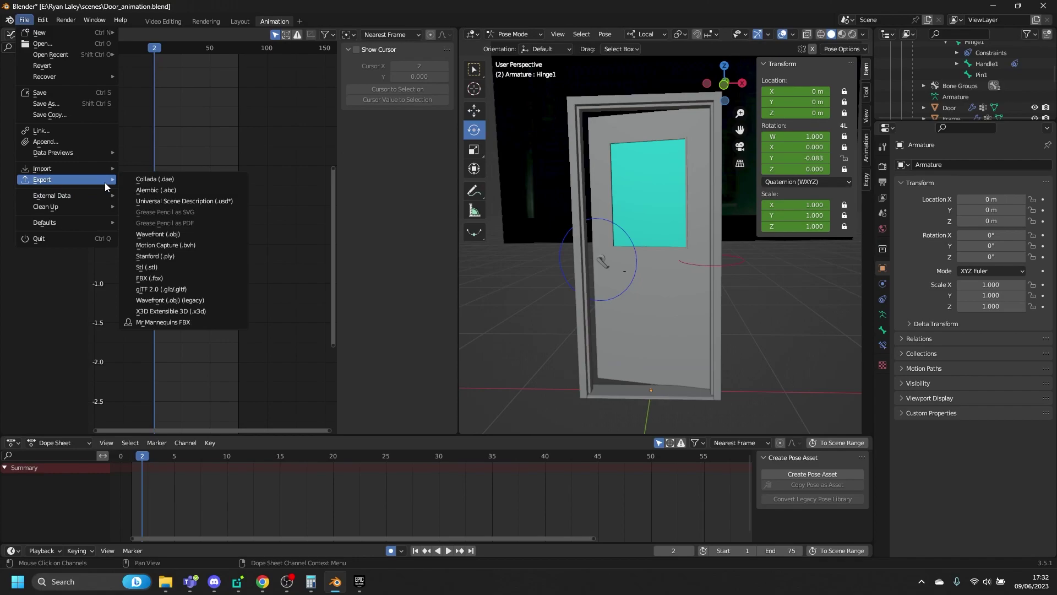
left_click(166, 278)
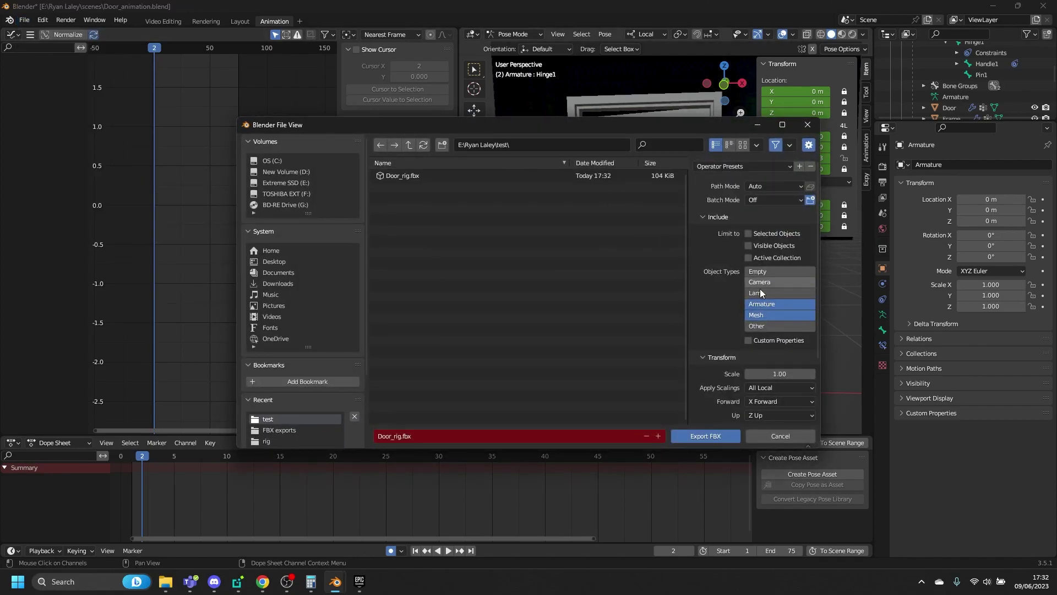
left_click(768, 314, "shift")
scroll(738, 311, "down", 3)
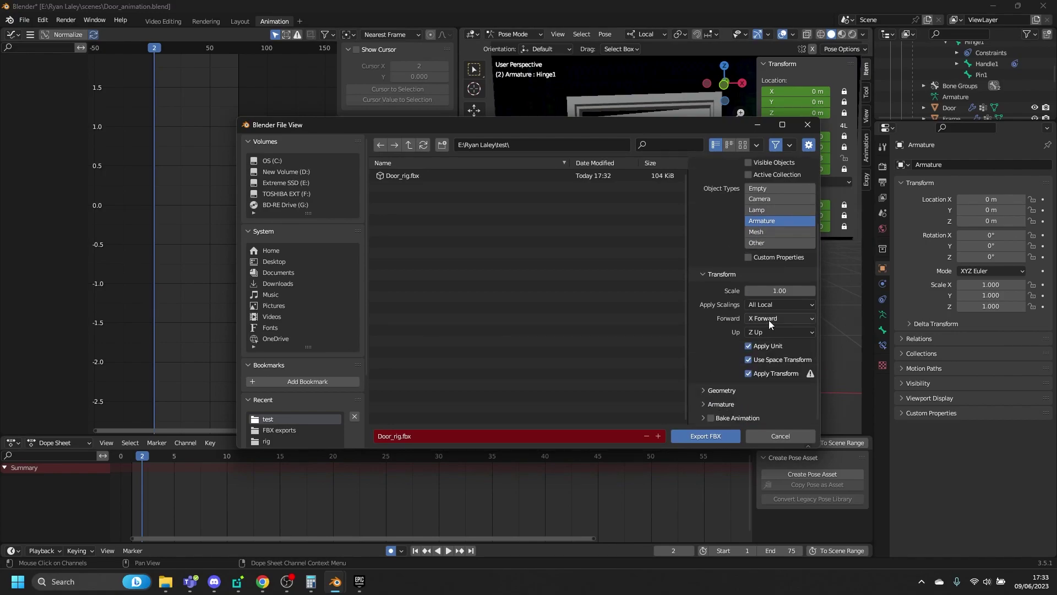
left_click(787, 320)
scroll(708, 342, "up", 4)
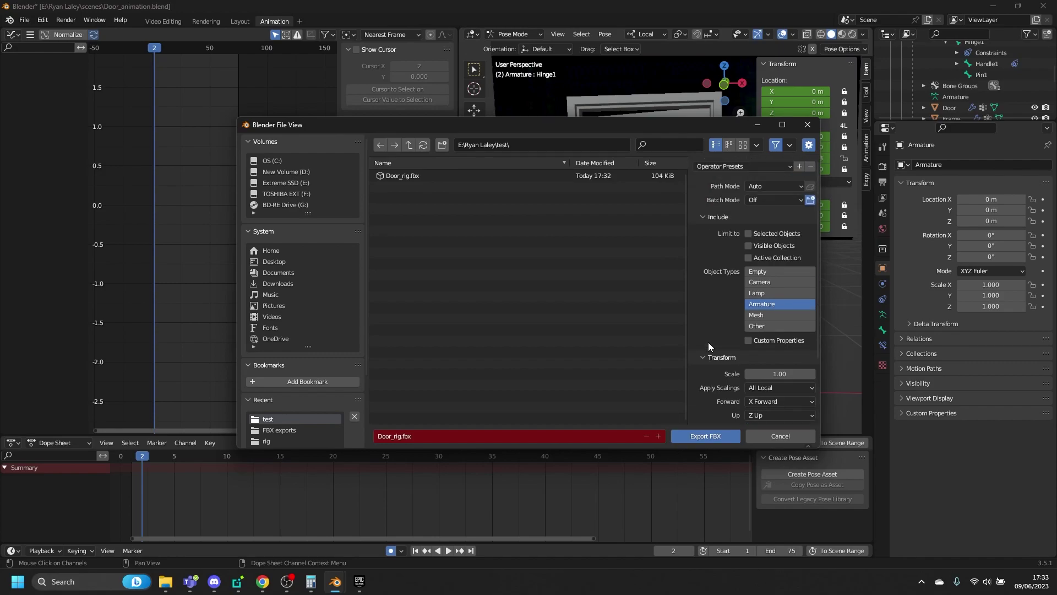
scroll(707, 342, "down", 4)
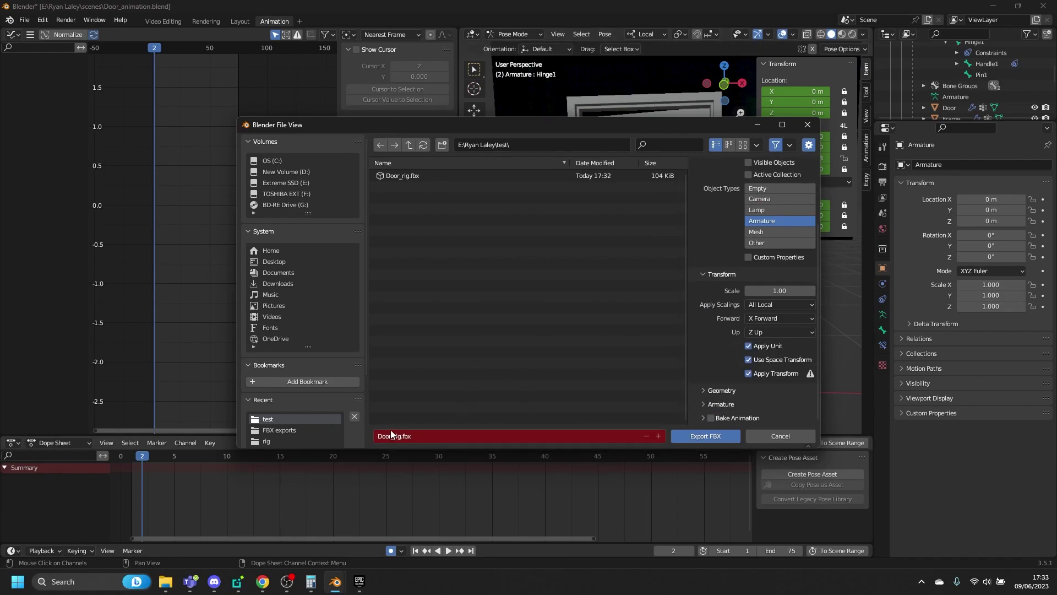
Name the file Door_animation.fbx, enable Bake Animation, and export the armature animation to the test folder.
key("Delete")
key("Delete")
key("Delete")
type("animation")
left_click(711, 417)
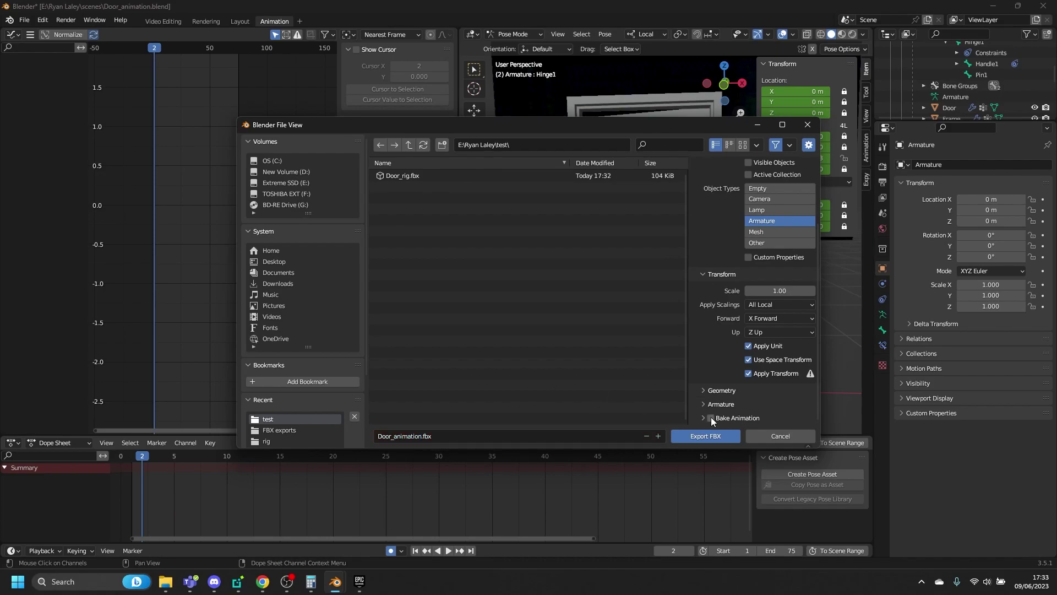
left_click(688, 435)
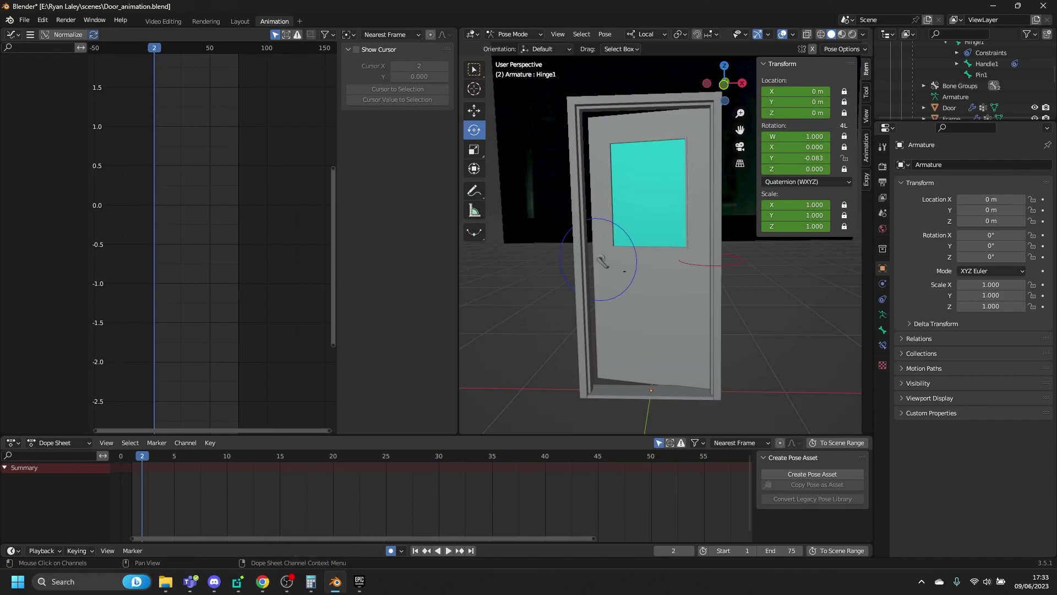
Switch to Unreal Engine and delete all old door assets and materials from the Content folder, keeping its four subfolders.
left_click(359, 582)
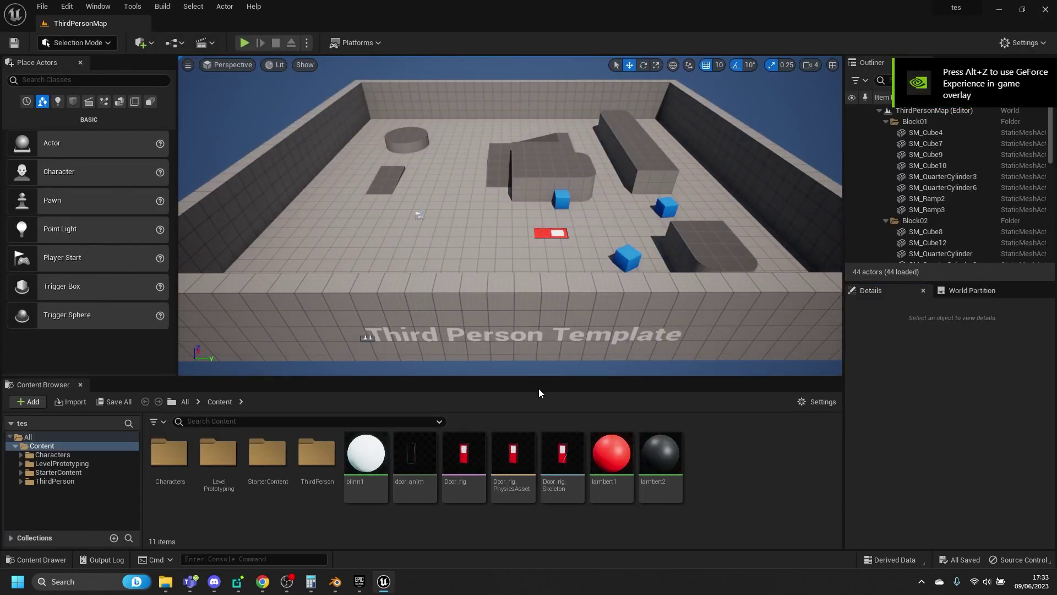
left_click(660, 457)
left_click(381, 461, "shift")
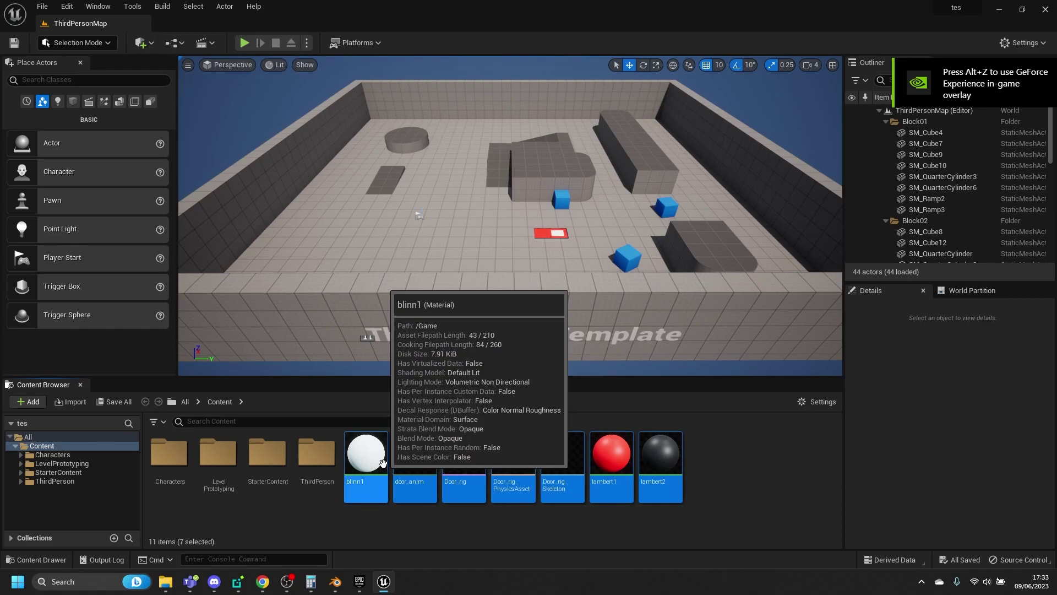
key("Delete")
left_click(517, 468)
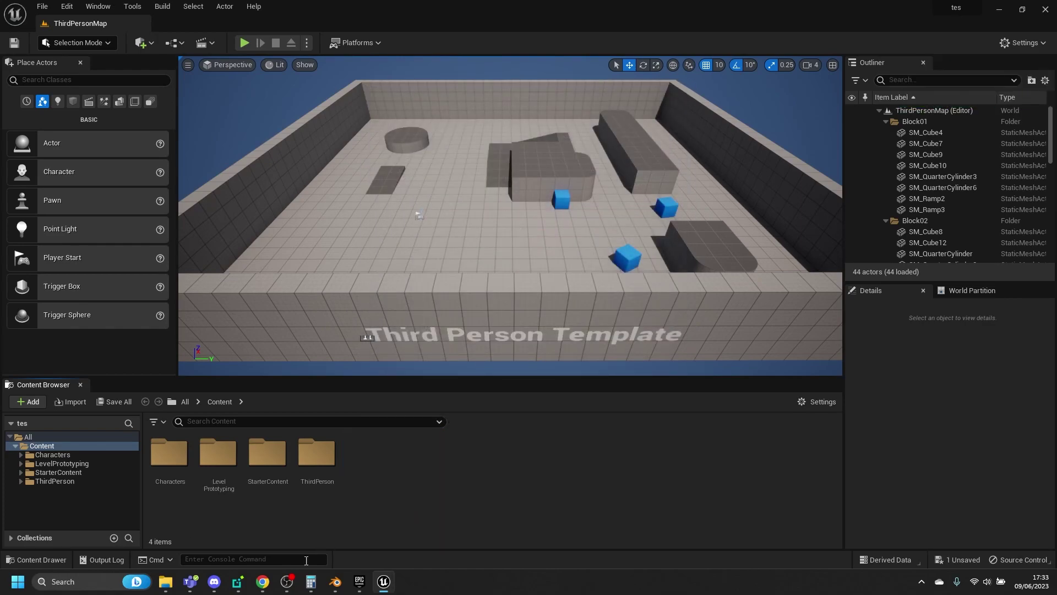
Import Door_rig.fbx from the test folder into the Content folder as a skeletal mesh and clear the import log.
left_click(165, 582)
left_click_drag(164, 221, 553, 462)
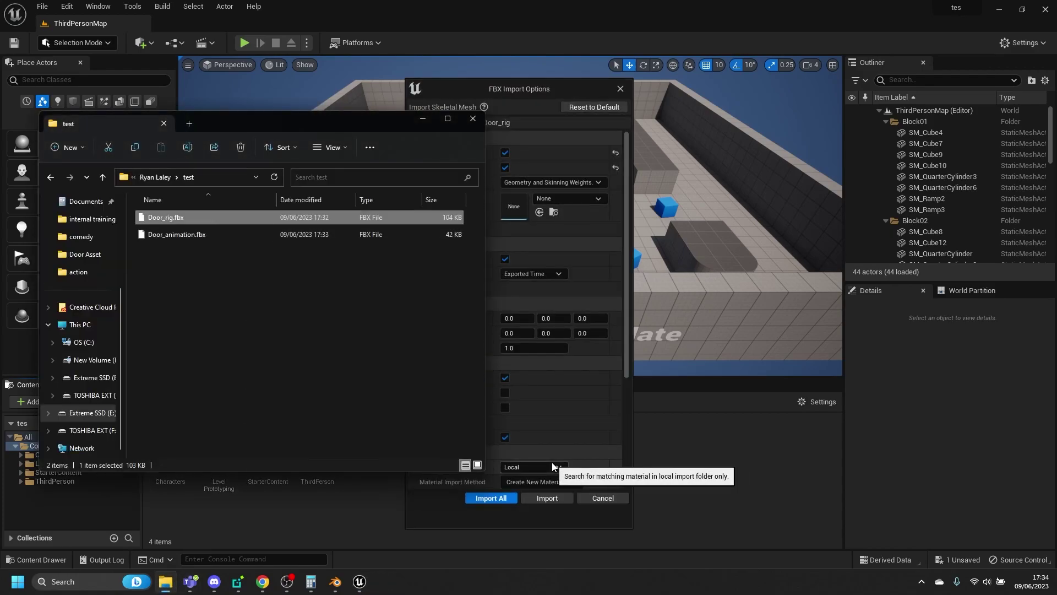
left_click(497, 513)
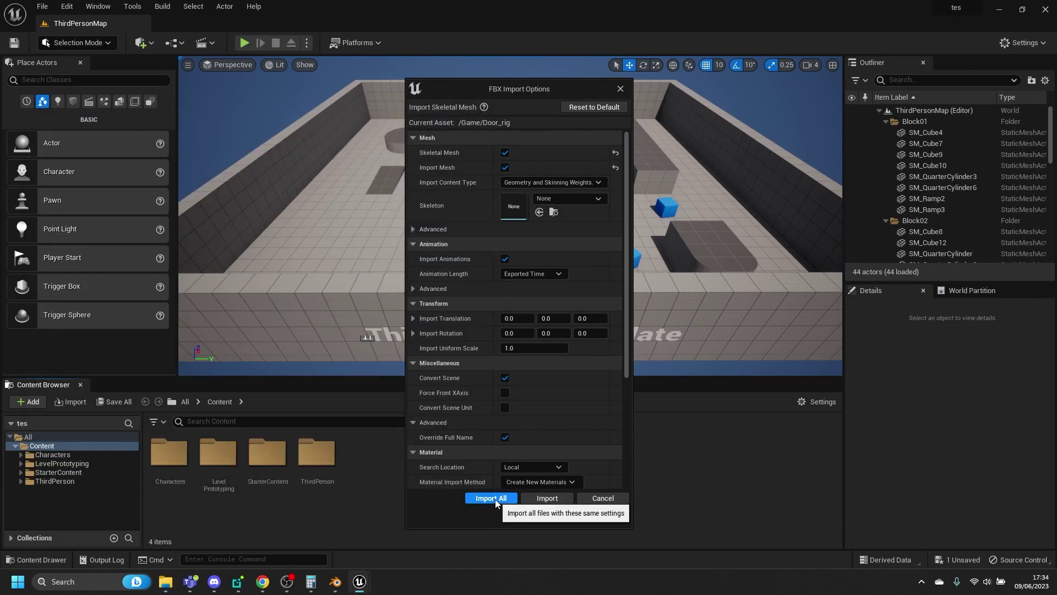
left_click(494, 499)
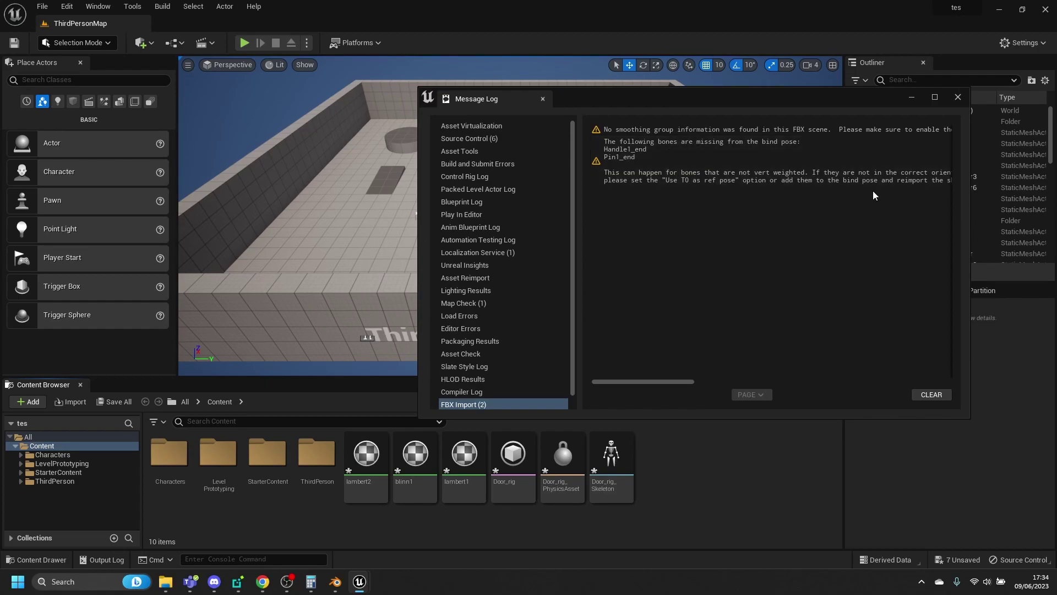
left_click_drag(656, 381, 594, 371)
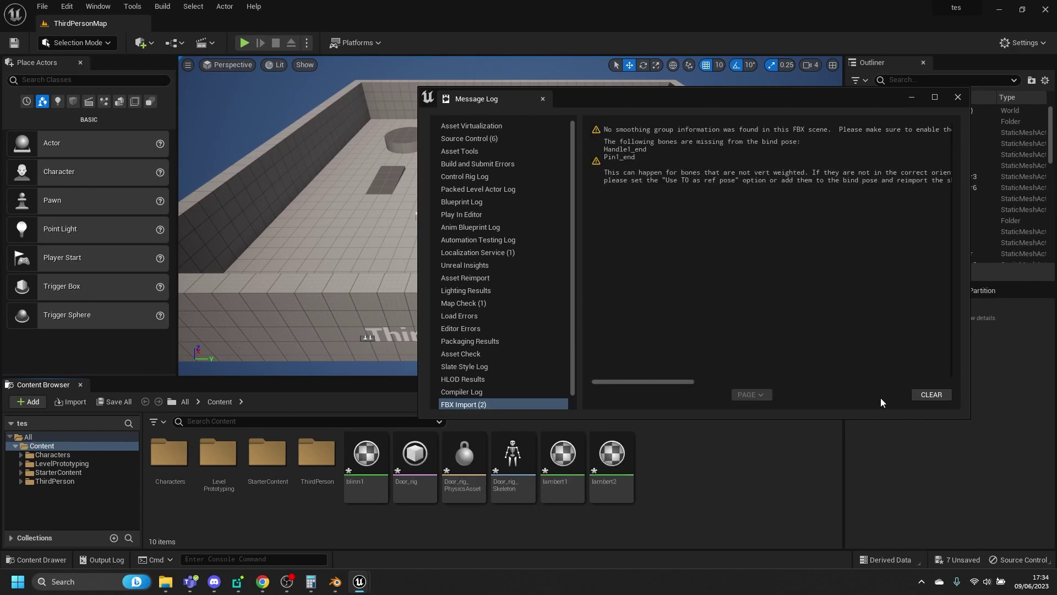
left_click(930, 394)
left_click(958, 97)
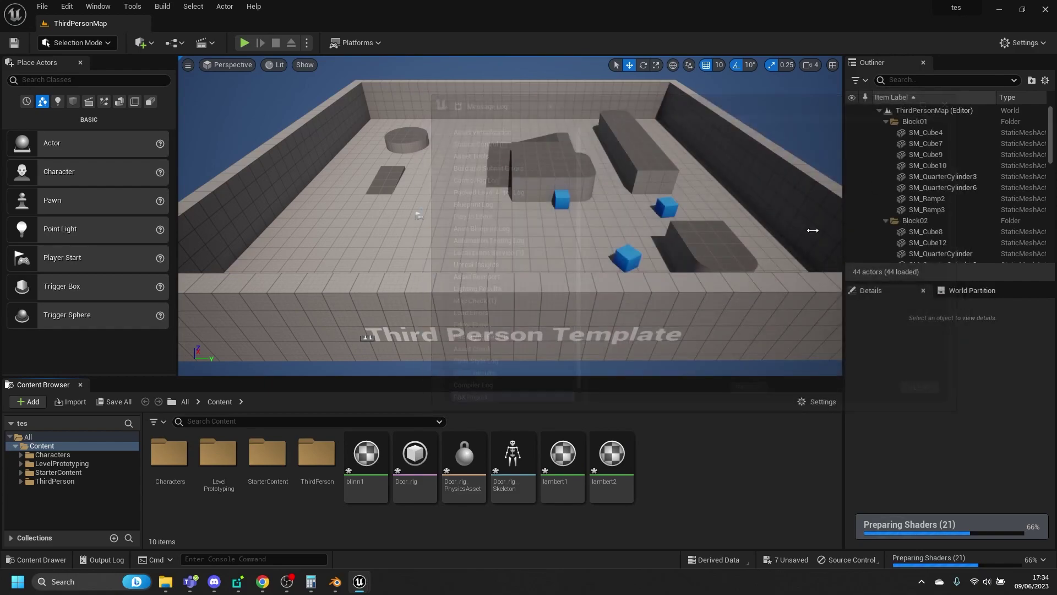
Import Door_animation.fbx from the test folder onto Door_rig_Skeleton and clear the import log.
left_click(164, 583)
left_click(158, 232)
left_click_drag(159, 233, 674, 461)
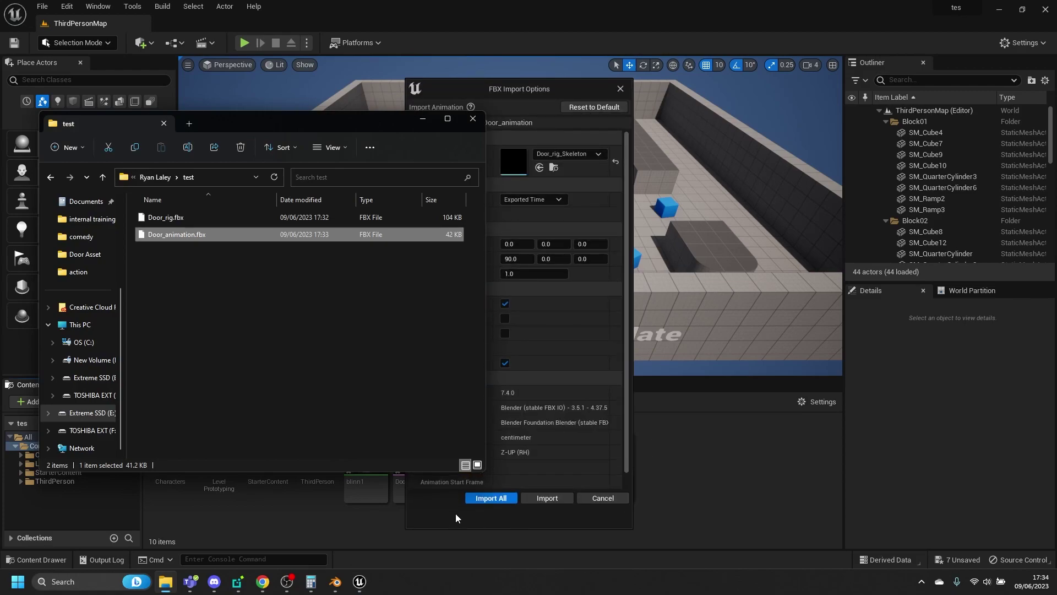
left_click(485, 498)
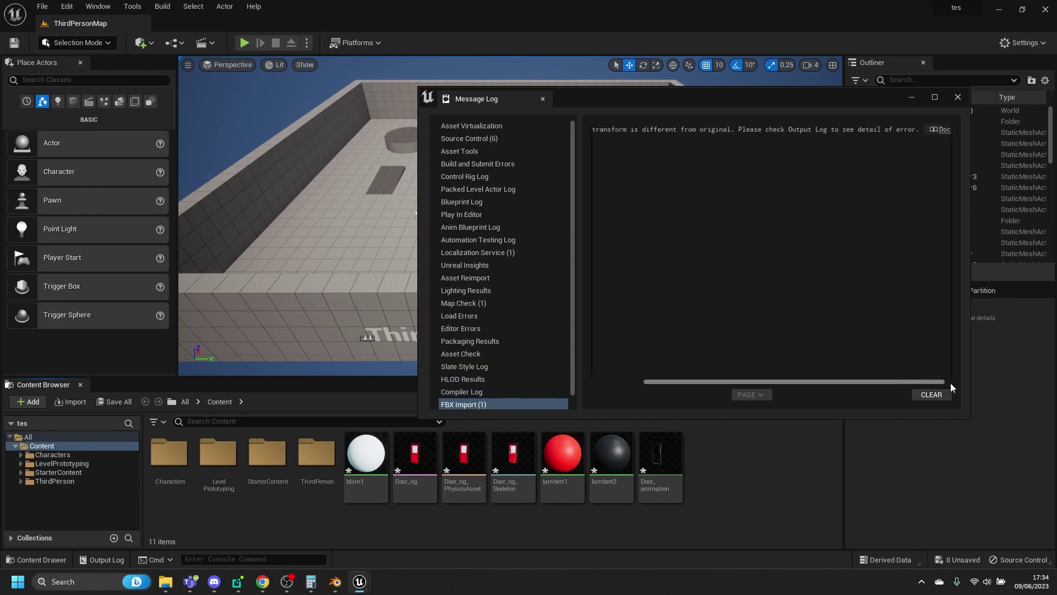
left_click(936, 395)
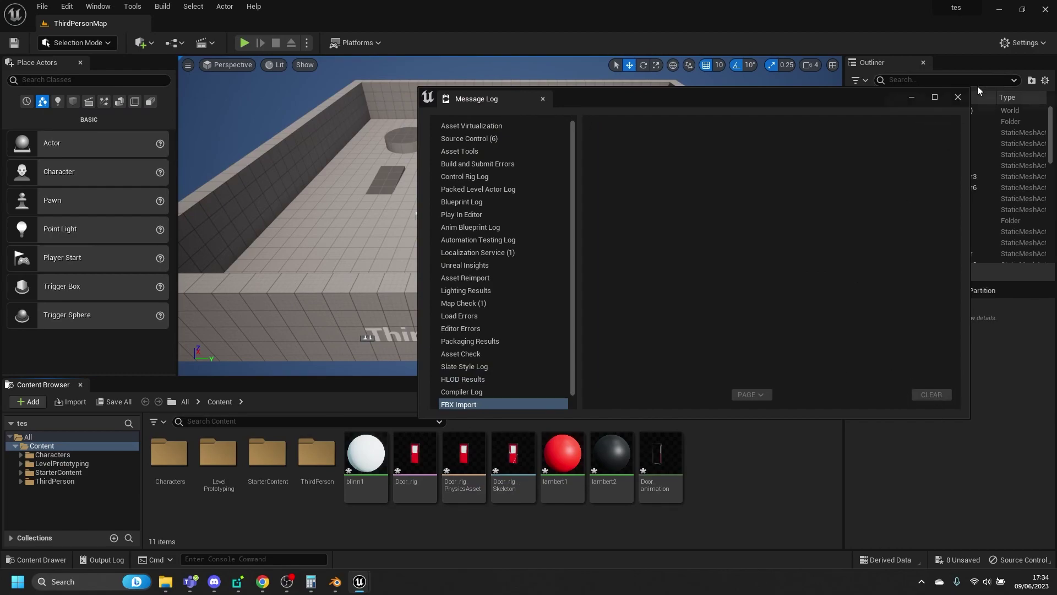
left_click(962, 102)
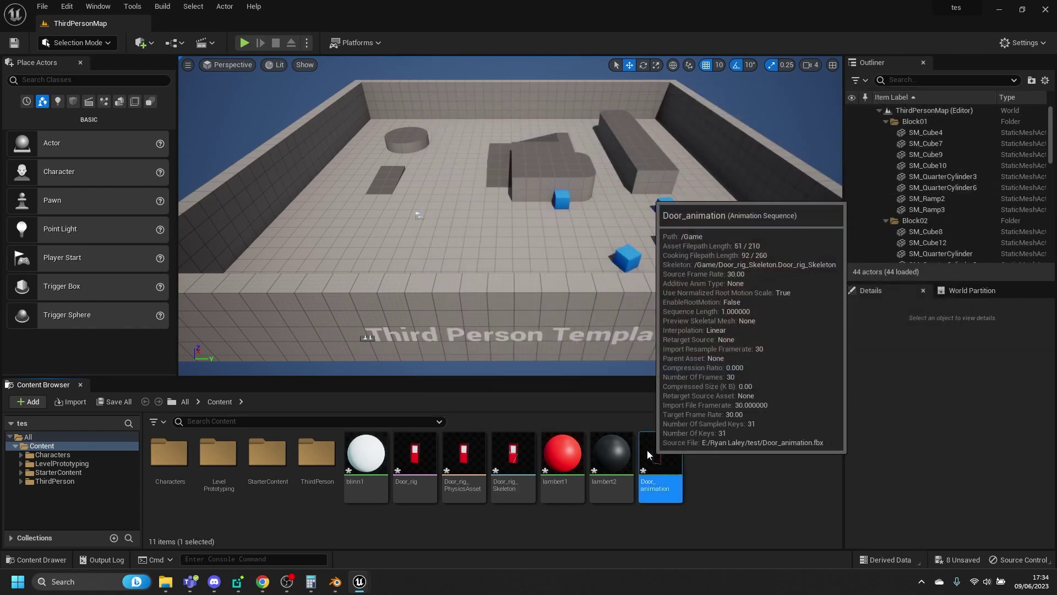
Preview the Door_animation sequence in the animation editor and inspect the door's movement.
double_click(655, 462)
mouse_move(556, 220)
left_mouse_down()
mouse_move(496, 220)
mouse_move(602, 220)
mouse_move(551, 214)
mouse_move(578, 204)
mouse_move(566, 228)
left_mouse_up()
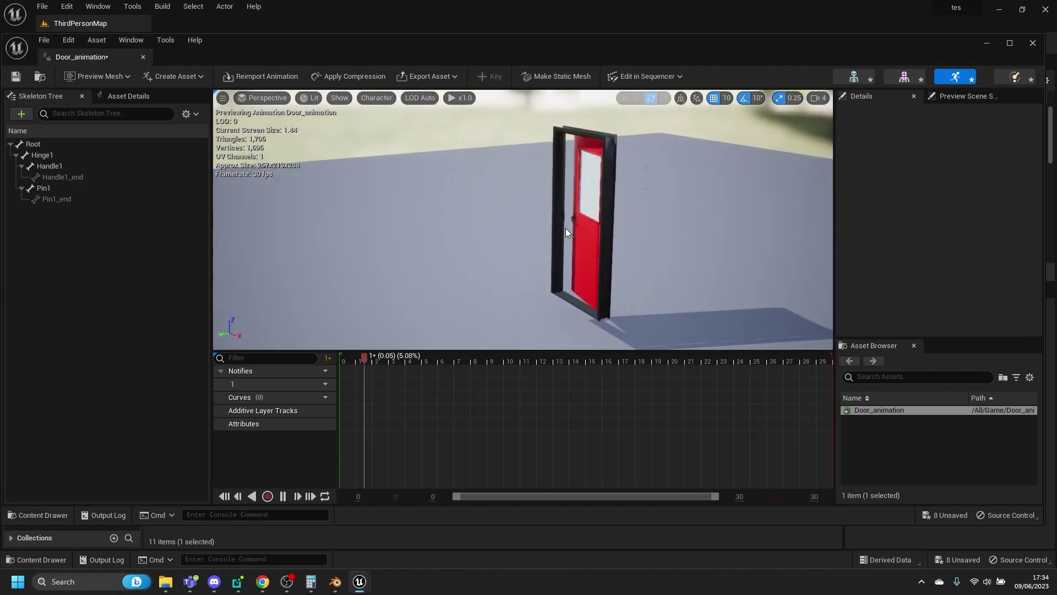
left_click(1032, 43)
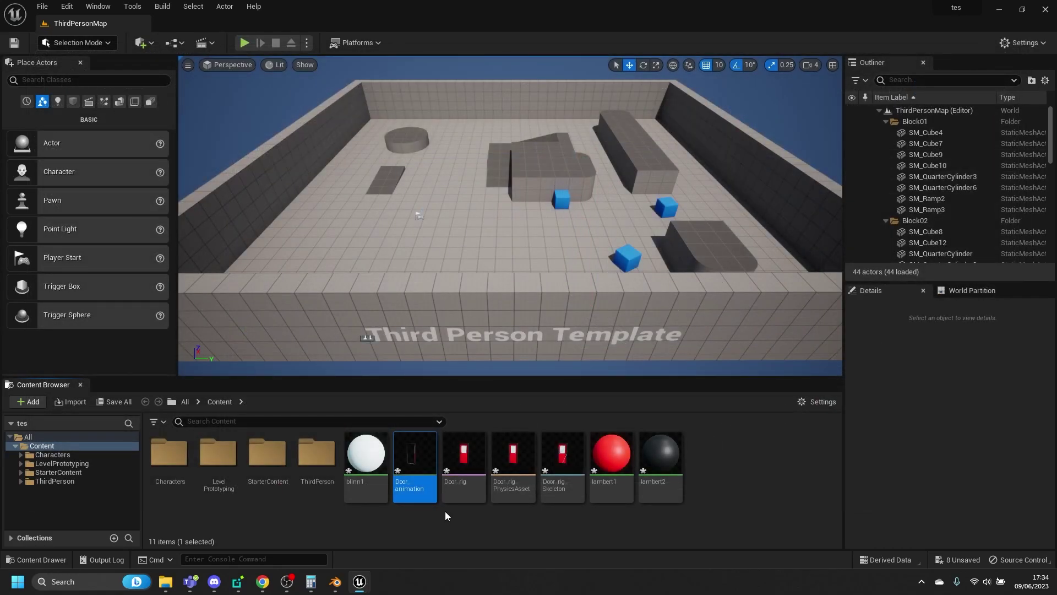
Place Door_animation on the level floor near the player start at location 750, 1120, 0 and inspect it up close.
left_click_drag(414, 459, 418, 241)
scroll(431, 267, "up", 5)
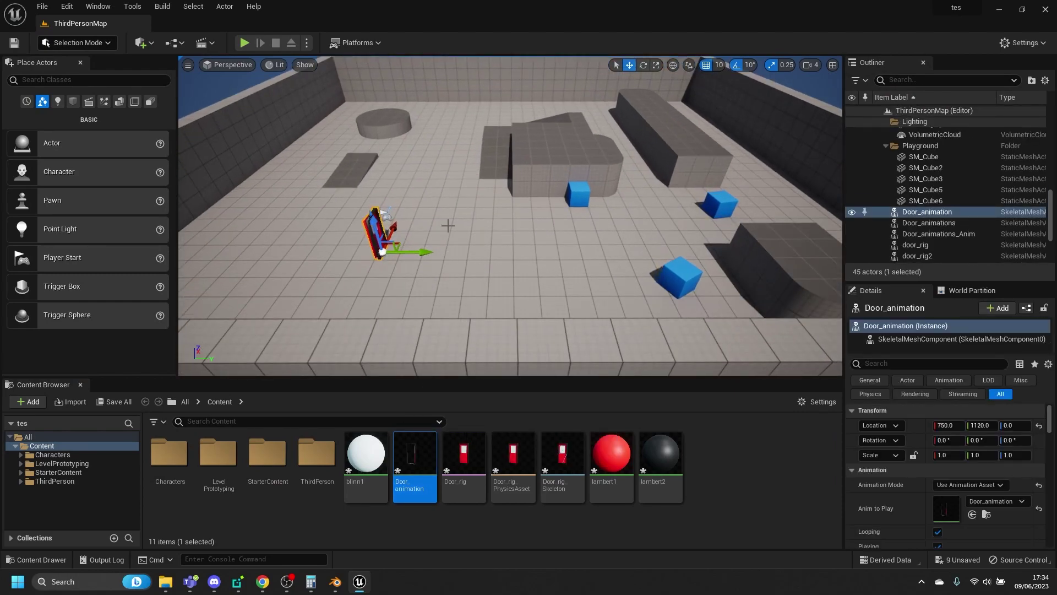
key("f")
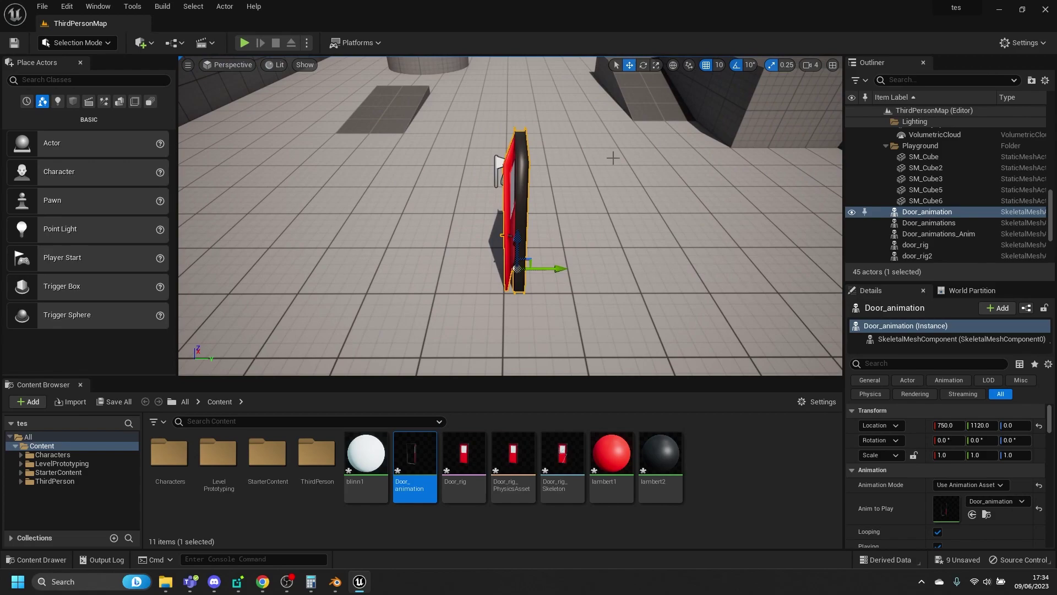
left_click_drag(546, 233, 531, 217)
mouse_move(582, 298)
left_mouse_down("alt")
mouse_move(740, 246)
mouse_move(582, 298)
left_mouse_up("alt")
right_click_drag(581, 298, 612, 304)
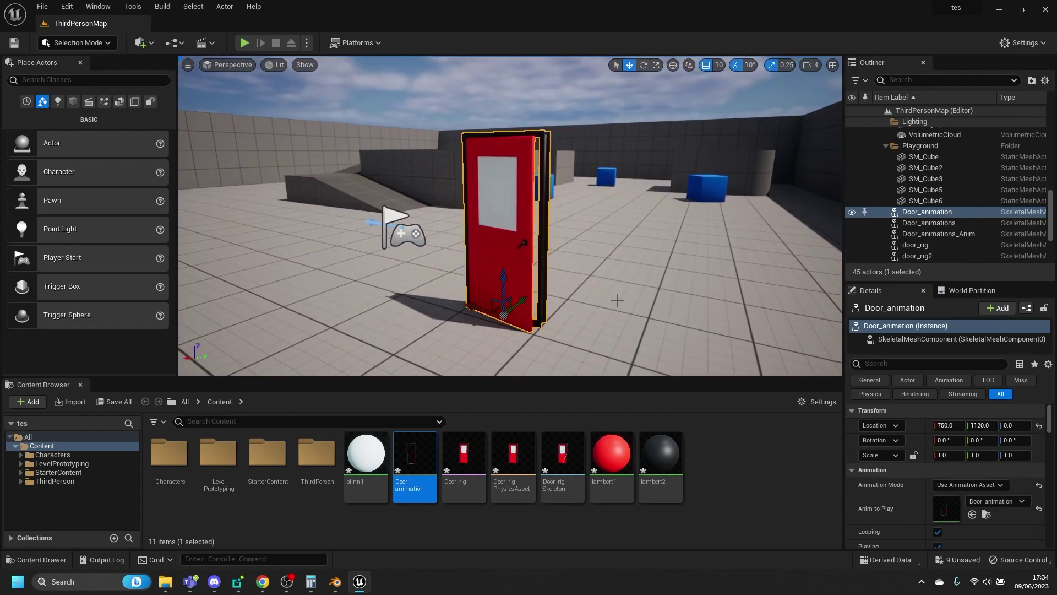
left_click_drag(665, 237, 644, 253)
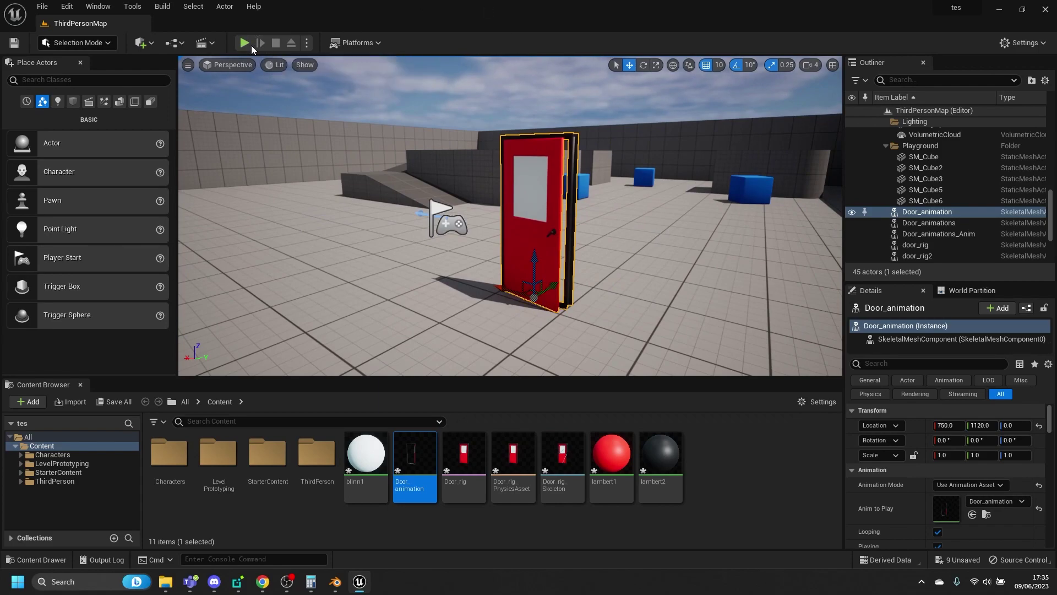
Simulate the level, watch the placed door's animation from several sides, and stop the simulation.
left_click(306, 42)
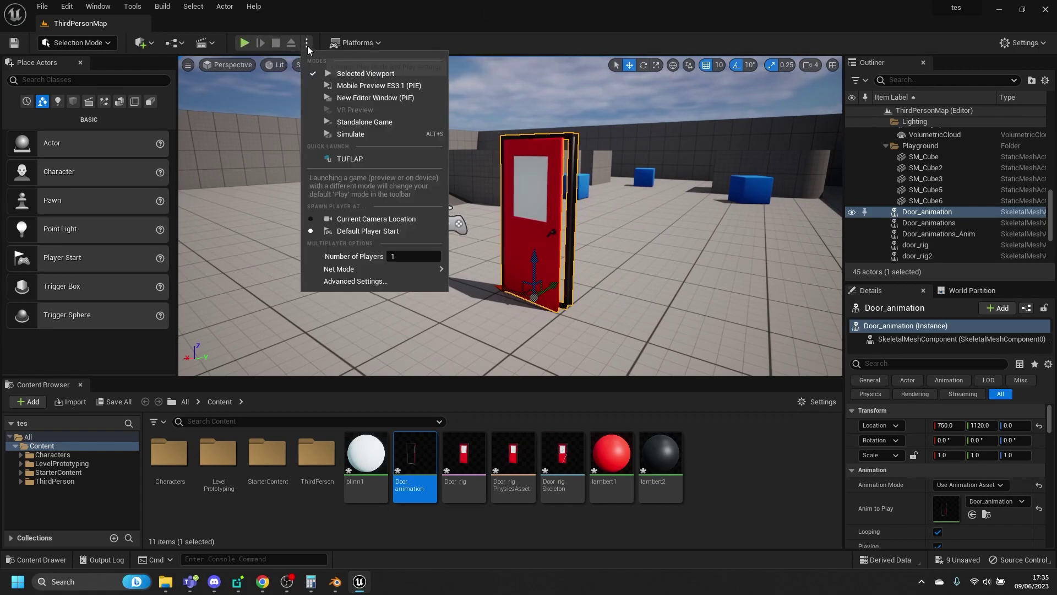
left_click(357, 135)
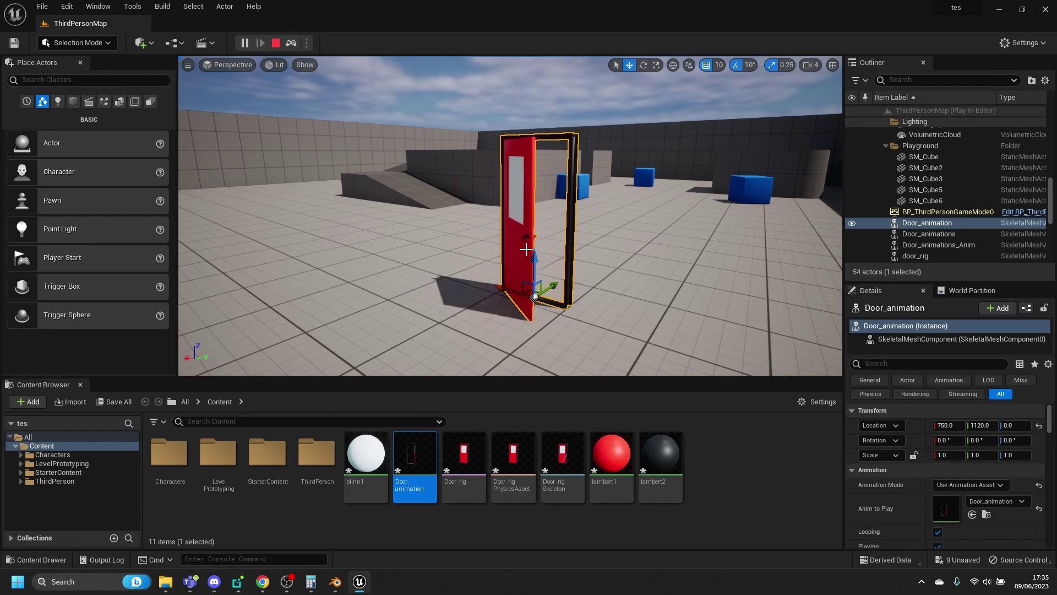
key("d")
right_click_drag(526, 250, 365, 228)
key("d")
key("a")
key("d")
key("d")
key("w")
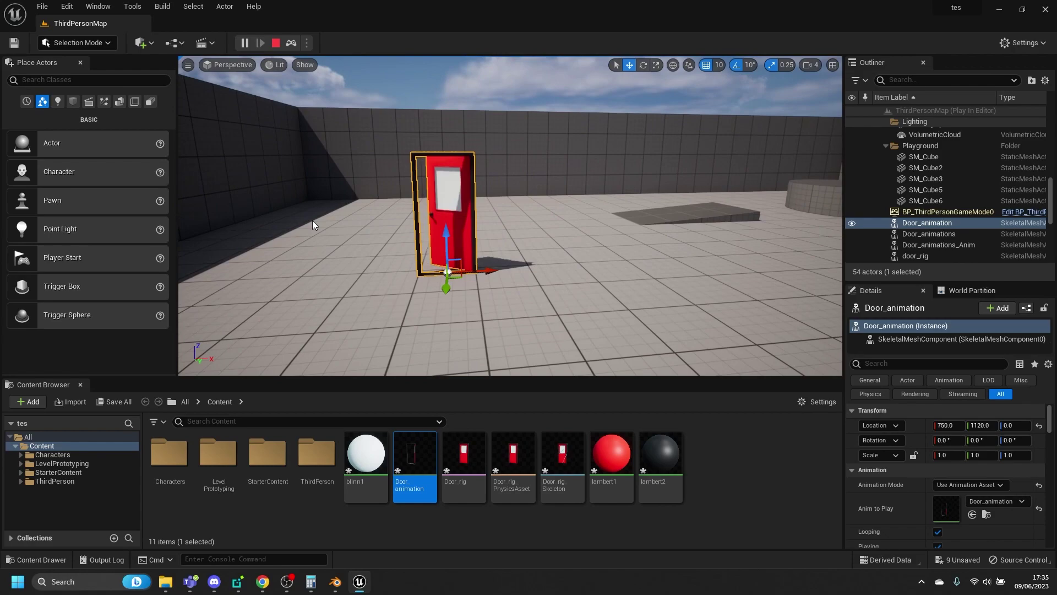
key("Escape")
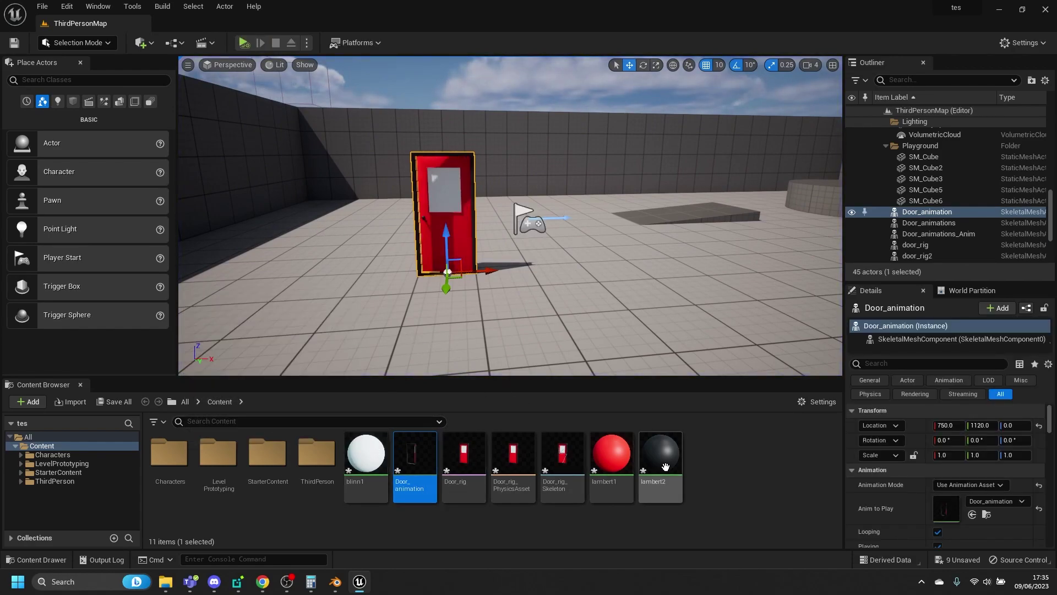
mouse_move(286, 583)
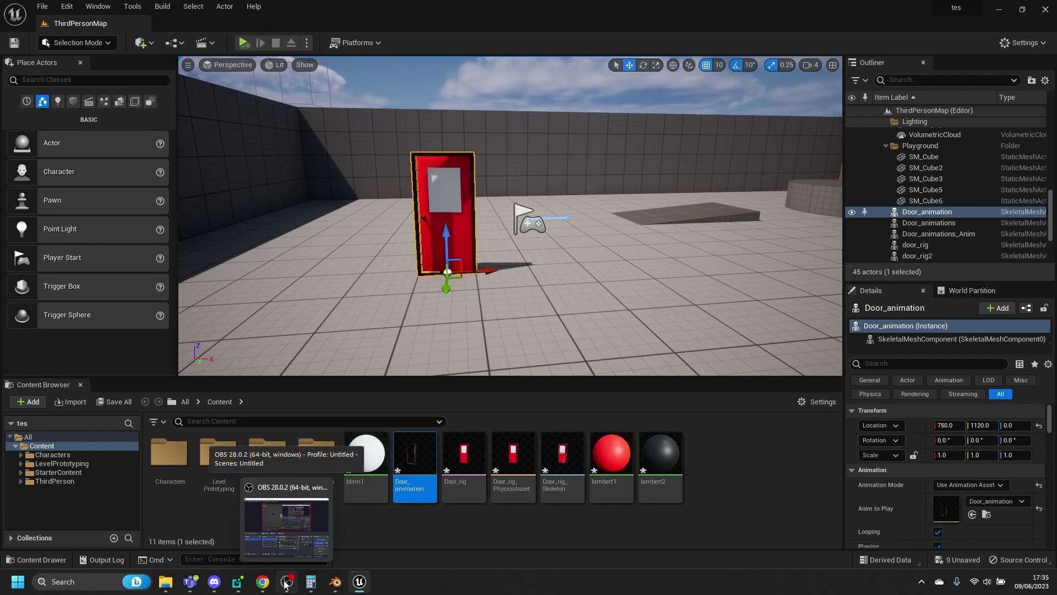
left_click(308, 536)
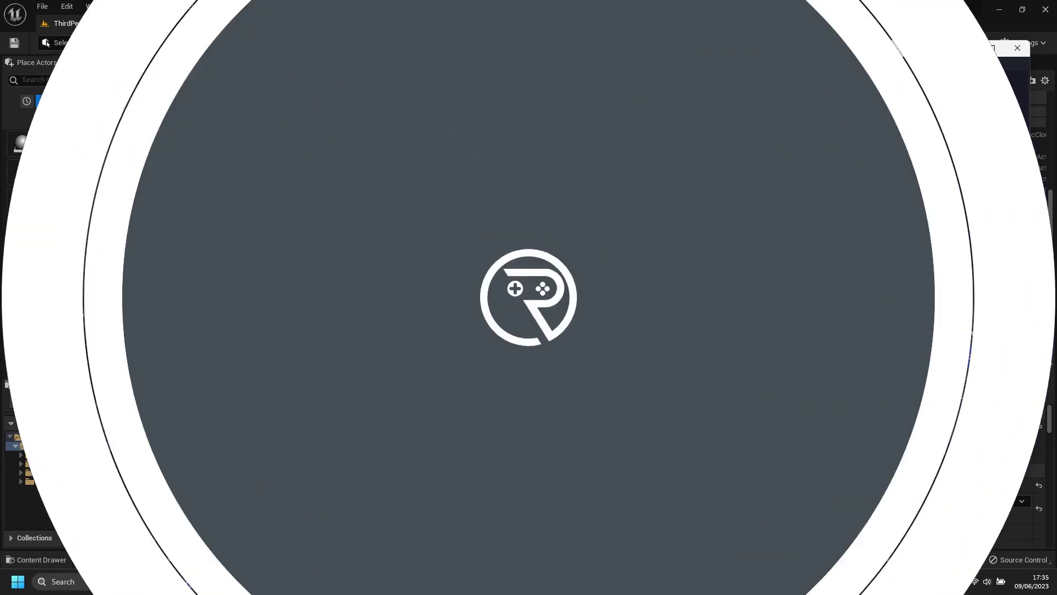